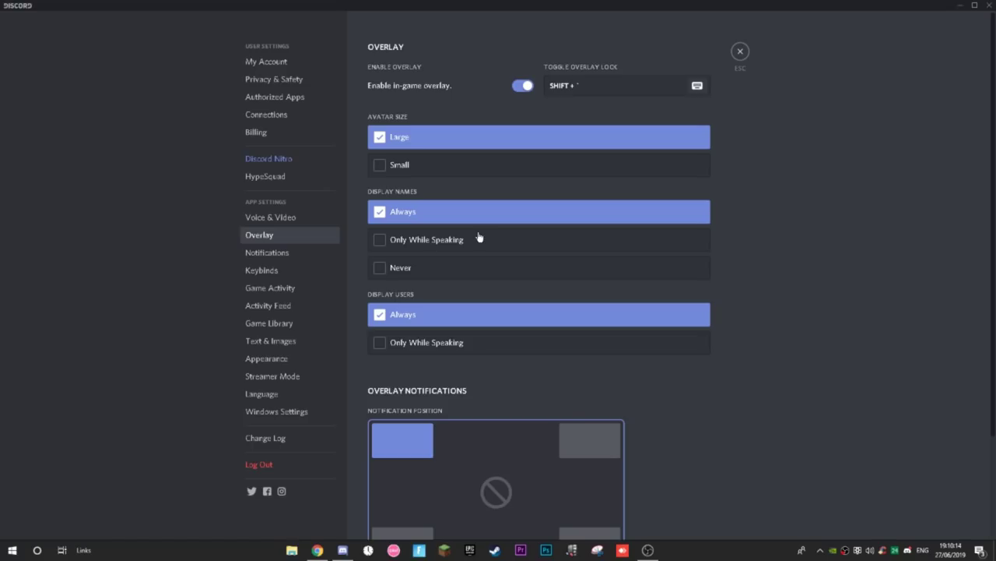
Disable the in-game overlay in the Overlay settings and close the user settings.
{"action": "left_click", "coordinate": [523, 87]}
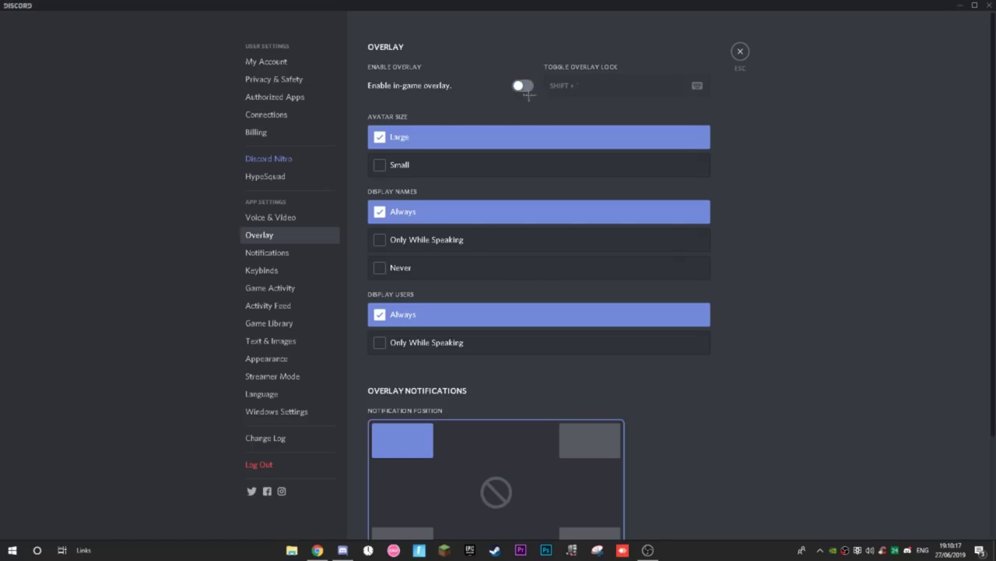
{"action": "left_click", "coordinate": [525, 87]}
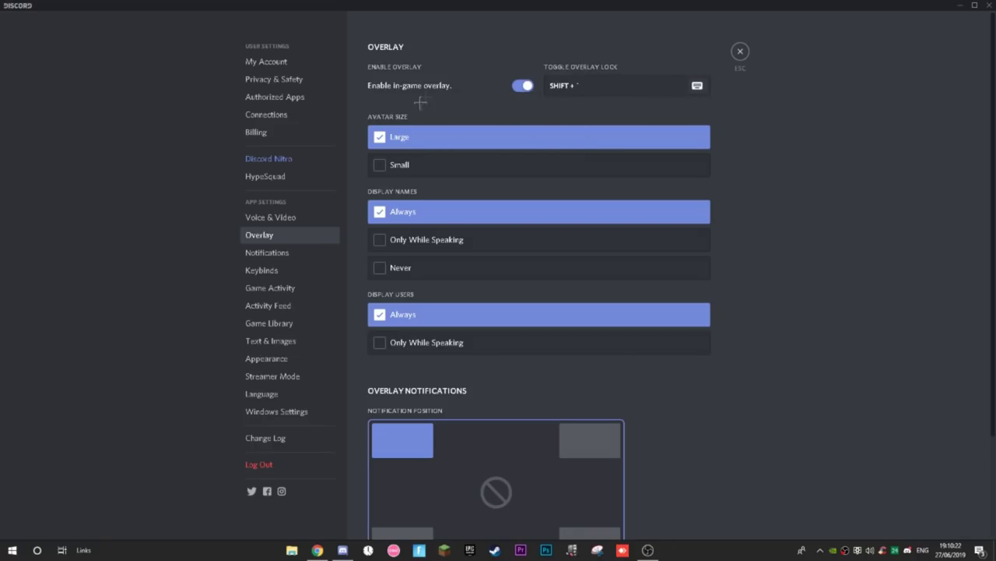
{"action": "left_click", "coordinate": [527, 87]}
{"action": "left_click", "coordinate": [525, 85]}
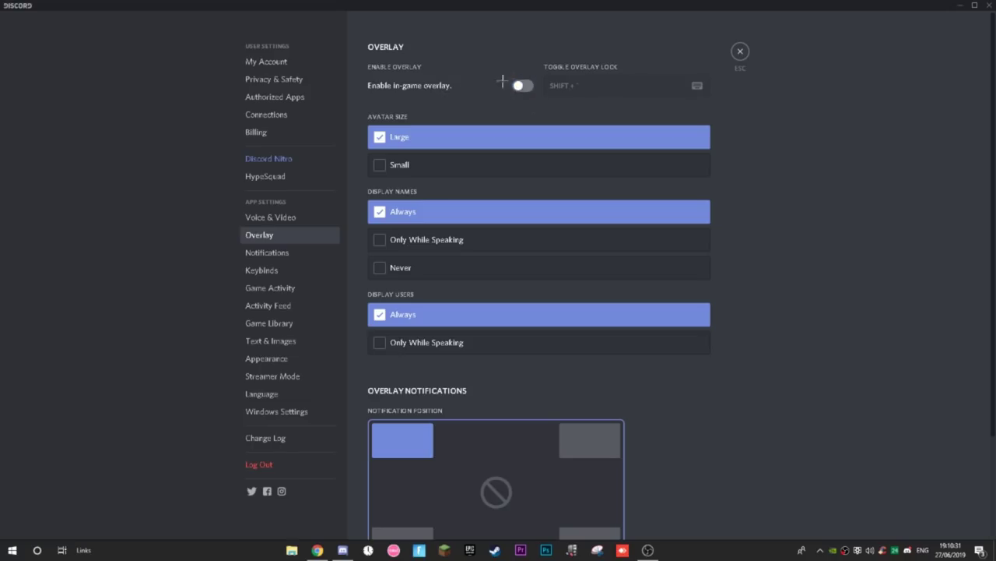
{"action": "scroll", "coordinate": [784, 293], "scroll_direction": "down", "scroll_amount": 3}
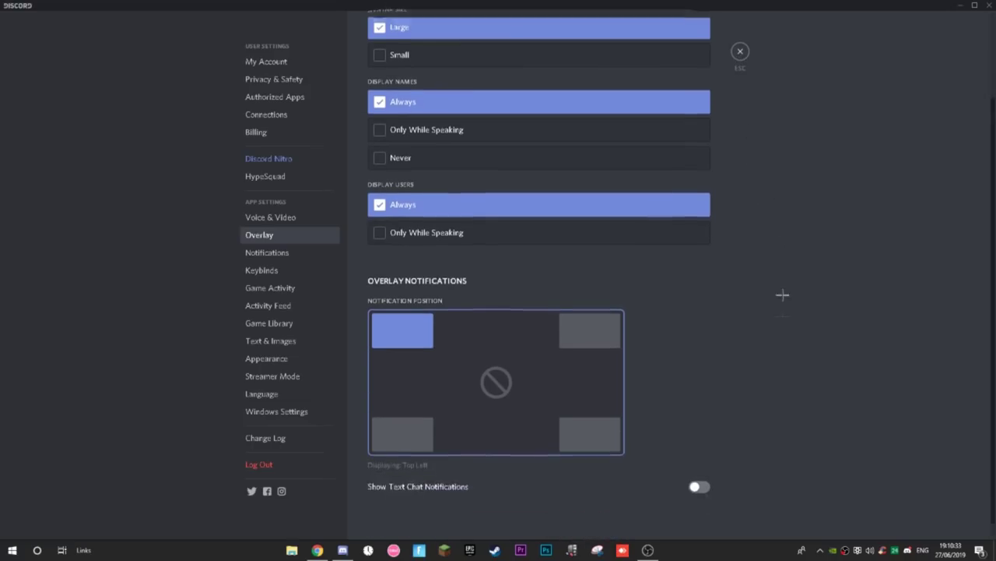
{"action": "scroll", "coordinate": [638, 447], "scroll_direction": "up", "scroll_amount": 3}
{"action": "left_click", "coordinate": [740, 51]}
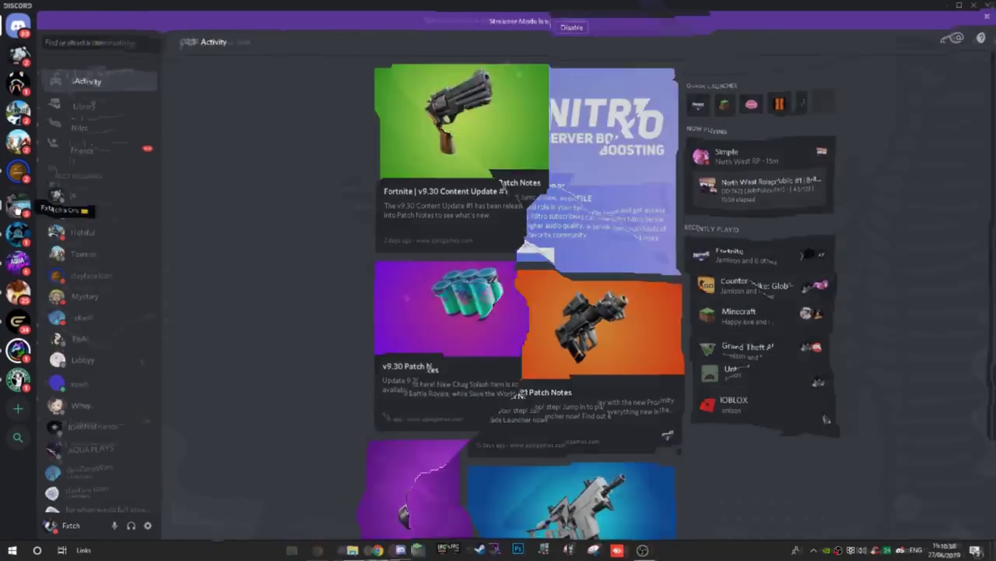
Generate a new invite link for the Crib server with expiry set to Never and max number of uses set to No limit.
{"action": "left_click", "coordinate": [17, 206]}
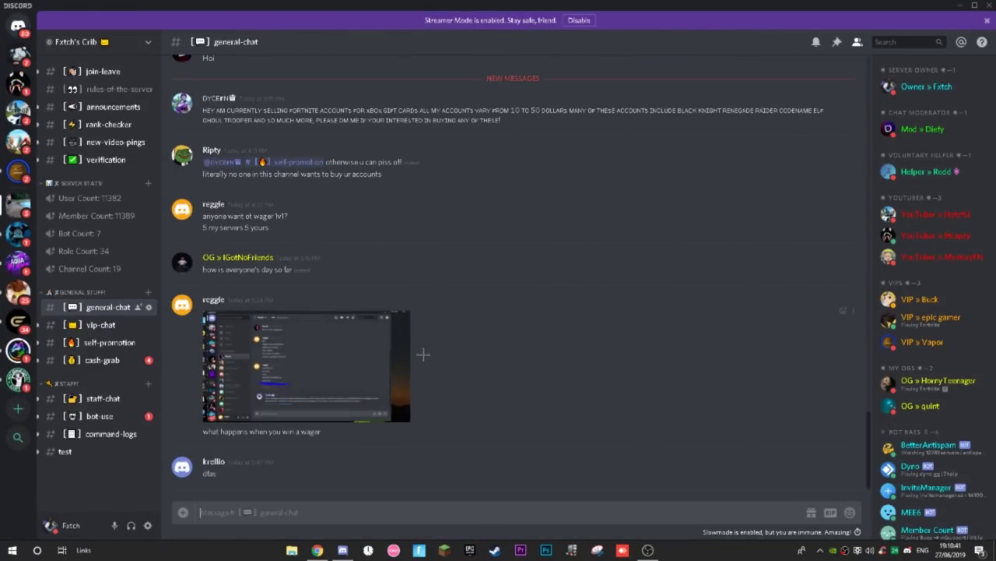
{"action": "left_click", "coordinate": [85, 42]}
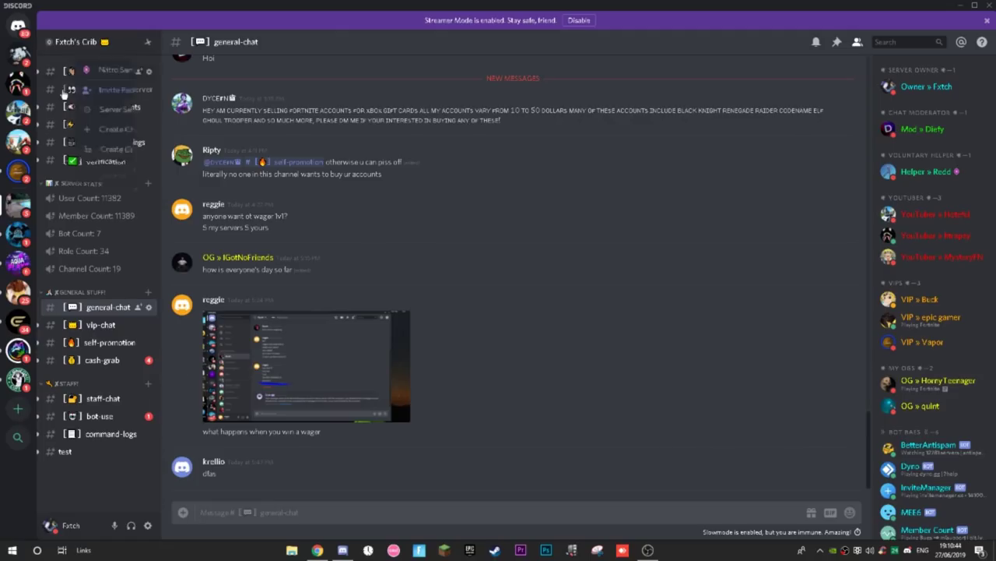
{"action": "left_click", "coordinate": [91, 89]}
{"action": "left_click", "coordinate": [476, 376]}
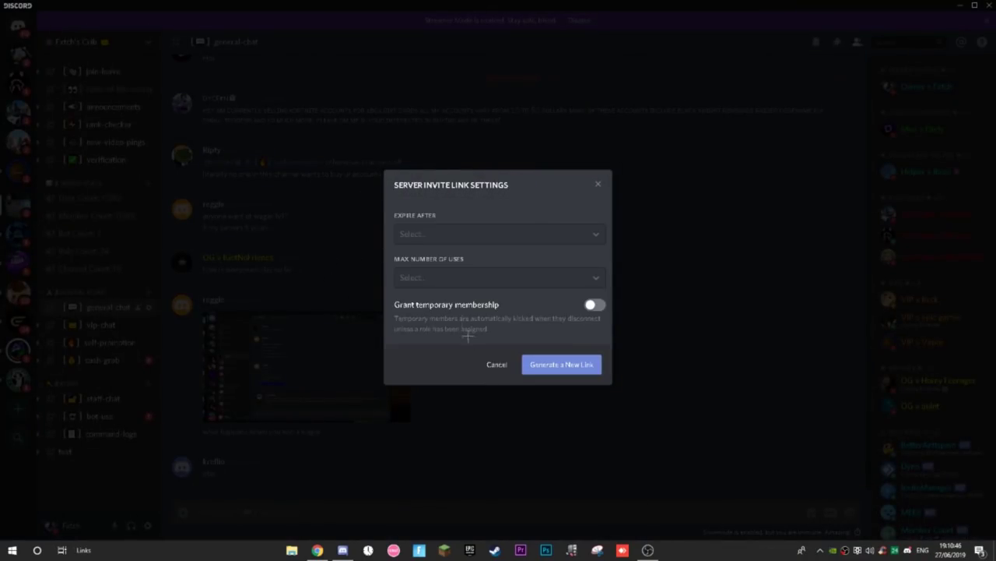
{"action": "left_click", "coordinate": [429, 235]}
{"action": "left_click", "coordinate": [423, 363]}
{"action": "left_click", "coordinate": [424, 280]}
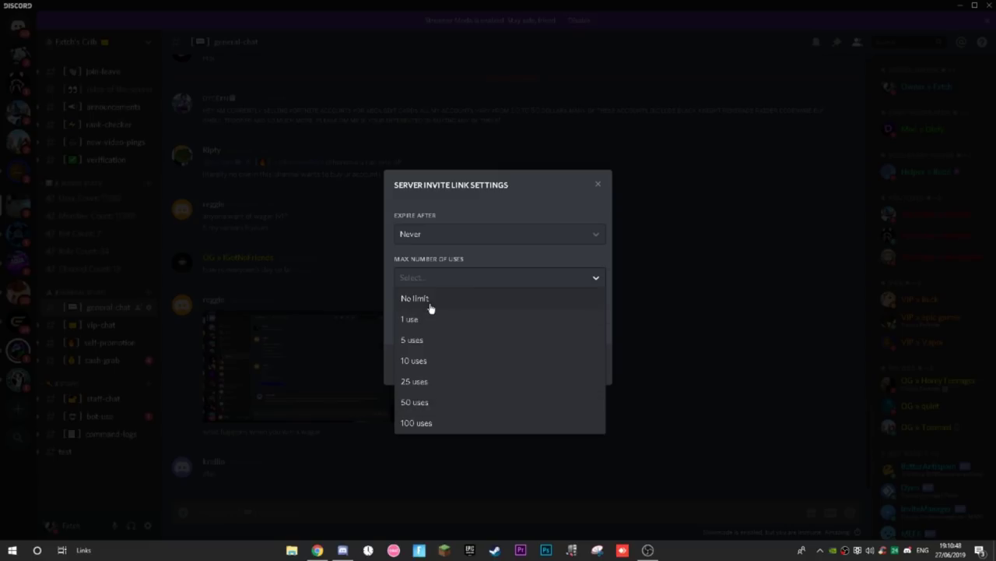
{"action": "left_click", "coordinate": [429, 302]}
{"action": "left_click", "coordinate": [558, 363]}
Copy the server invite link and paste it into the general-chat message box, selecting the pasted text without sending it.
{"action": "left_click_drag", "start_coordinate": [486, 358], "coordinate": [389, 351]}
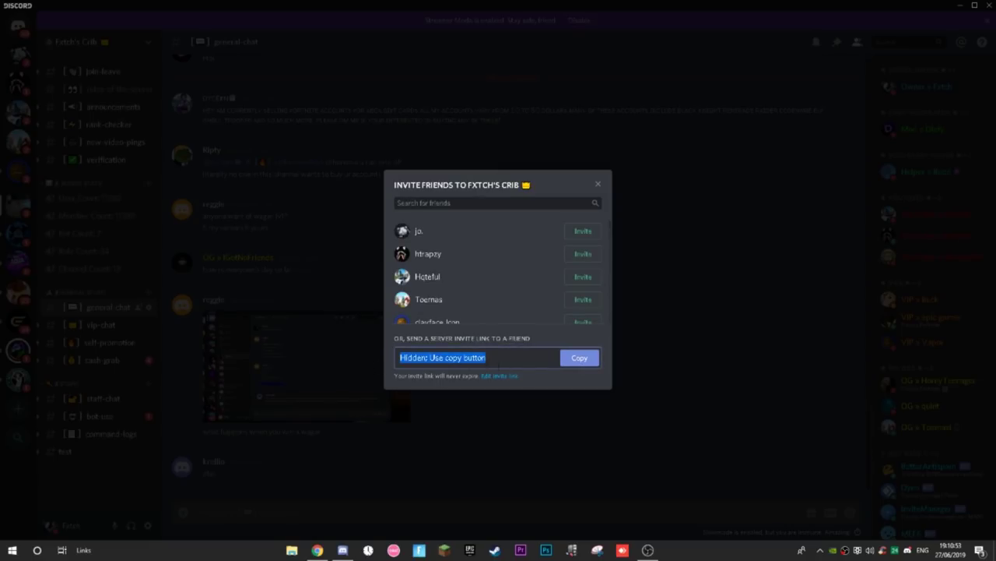
{"action": "left_click", "coordinate": [475, 357]}
{"action": "key", "text": "Escape"}
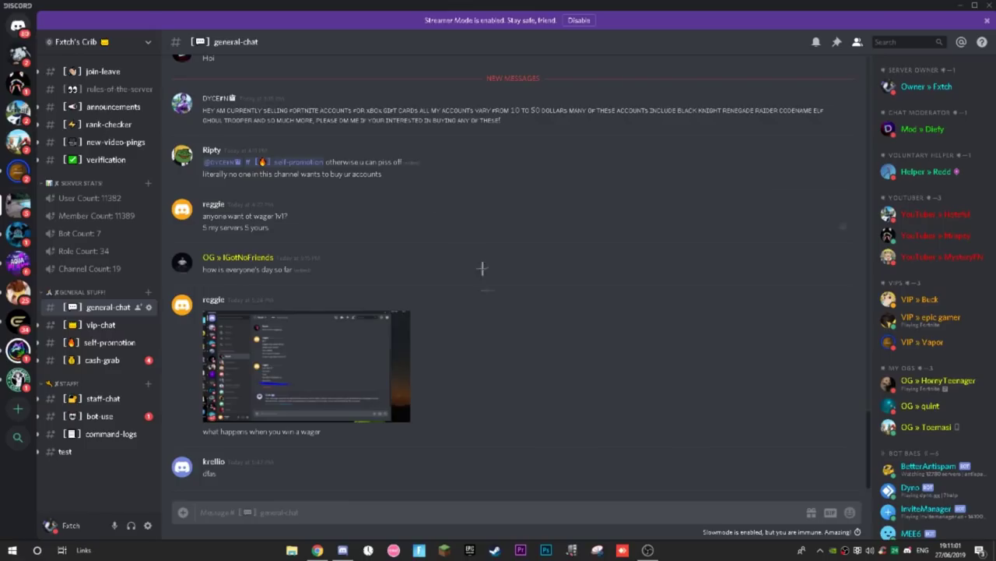
{"action": "key", "text": "ctrl+v"}
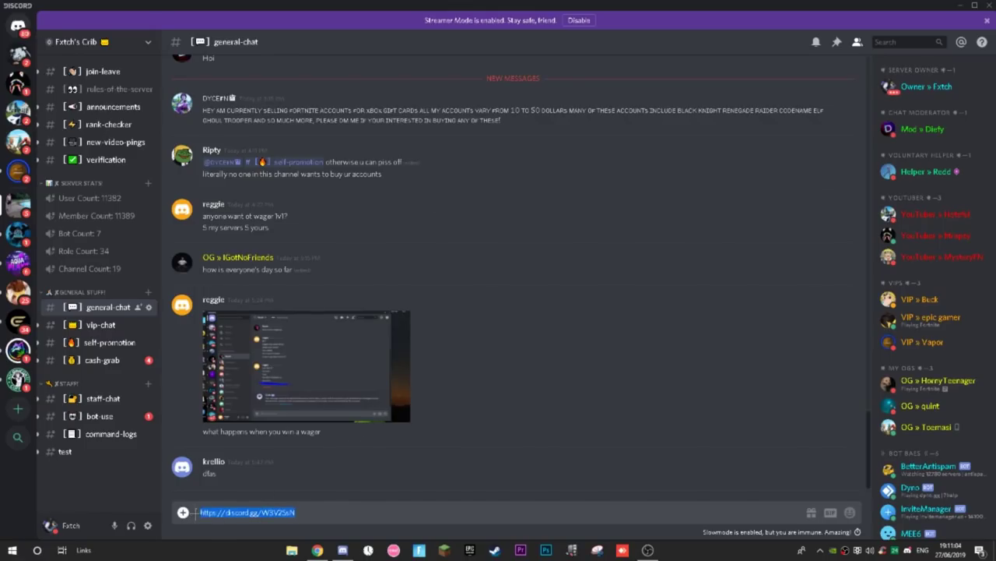
{"action": "left_click_drag", "start_coordinate": [295, 512], "coordinate": [262, 512]}
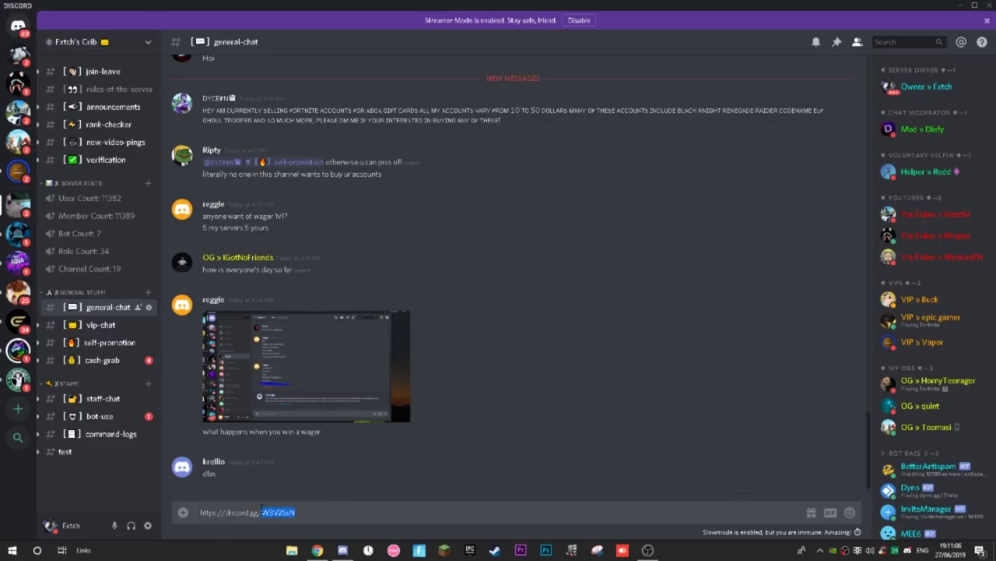
{"action": "left_click", "coordinate": [293, 511]}
{"action": "left_click_drag", "start_coordinate": [334, 510], "coordinate": [190, 457]}
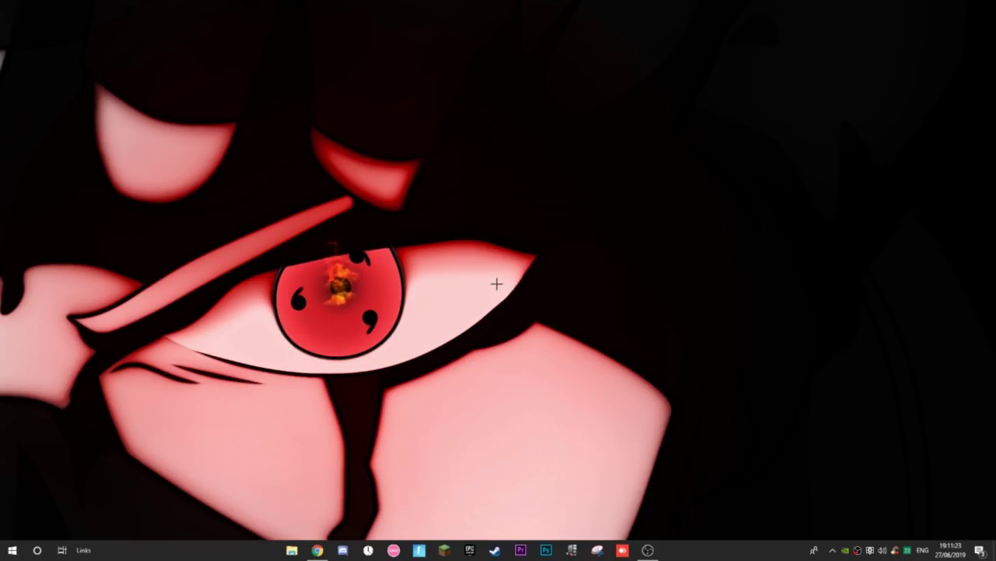
Show the MSI Afterburner main window from its hidden background icon and reposition it on the desktop.
{"action": "left_click", "coordinate": [833, 549]}
{"action": "left_click", "coordinate": [563, 385]}
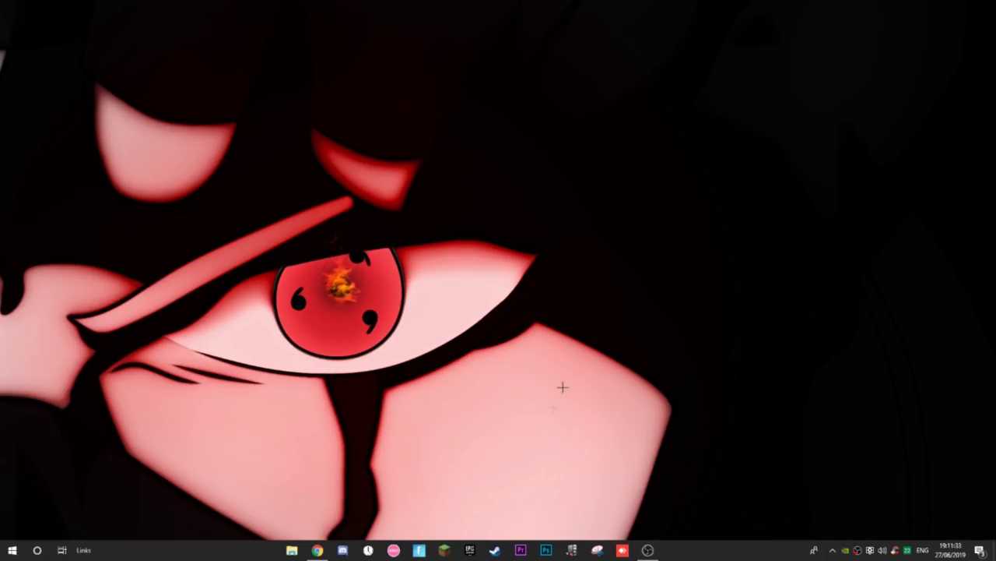
{"action": "left_click", "coordinate": [832, 549]}
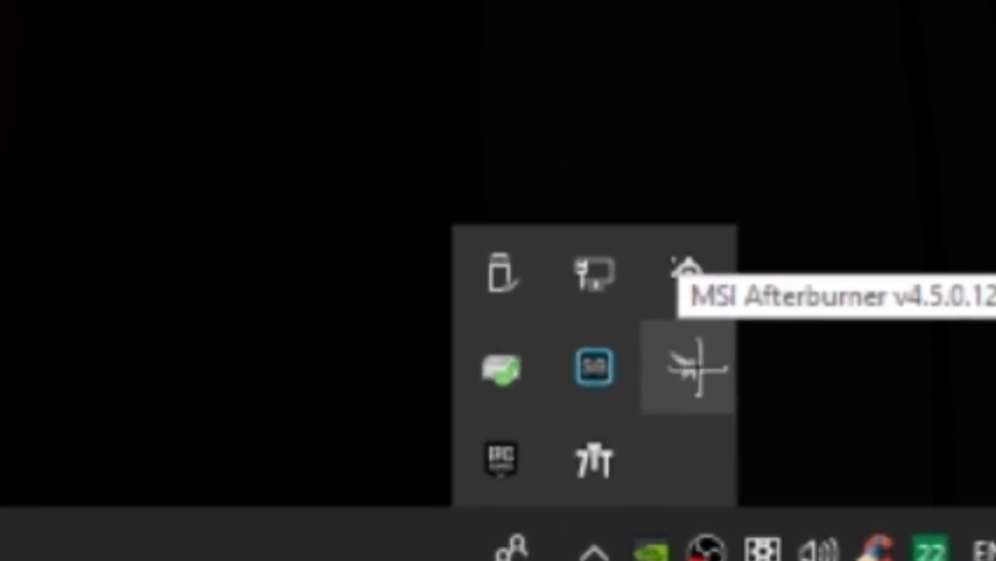
{"action": "right_click", "coordinate": [654, 336]}
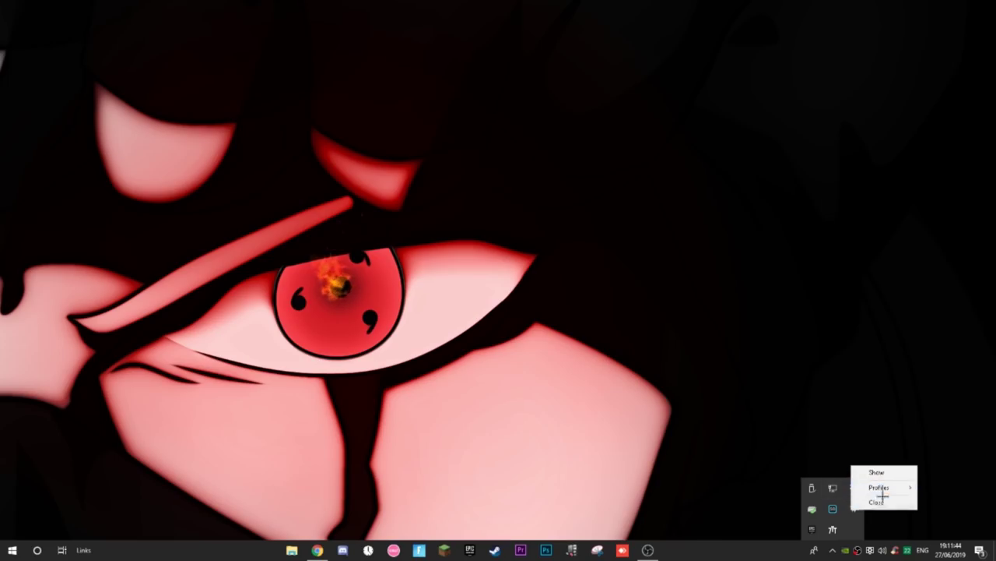
{"action": "left_click", "coordinate": [875, 472]}
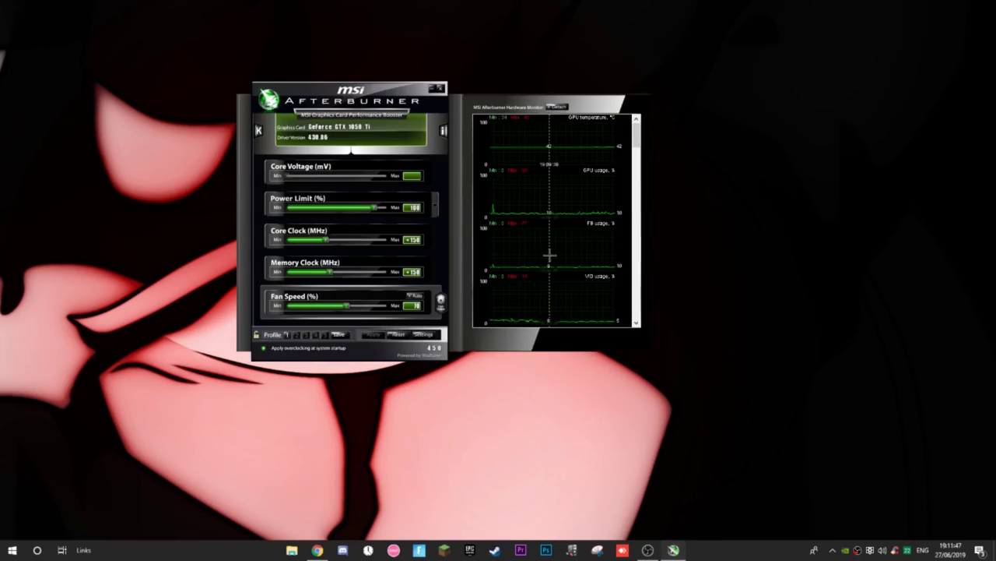
{"action": "left_click_drag", "start_coordinate": [384, 107], "coordinate": [408, 127]}
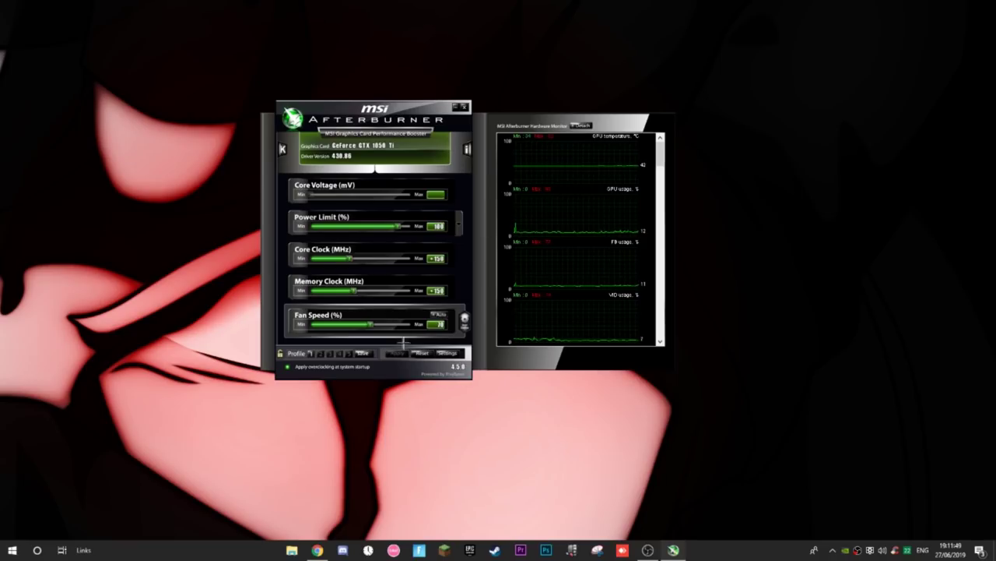
Open the Afterburner properties at the user interface options and preview the Default MSI Afterburner v2 skin.
{"action": "left_click", "coordinate": [447, 355]}
{"action": "left_click_drag", "start_coordinate": [326, 115], "coordinate": [402, 88]}
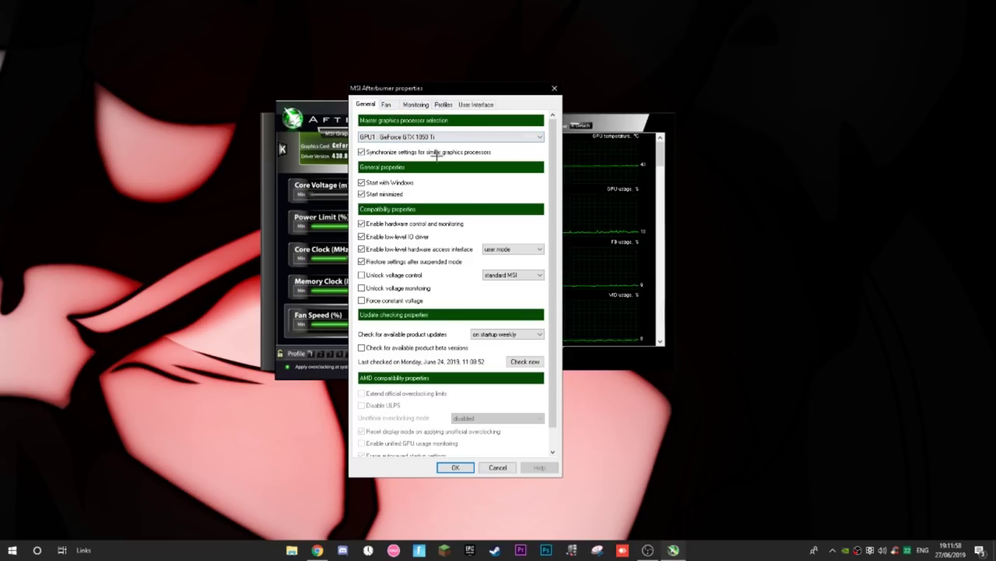
{"action": "left_click", "coordinate": [476, 104]}
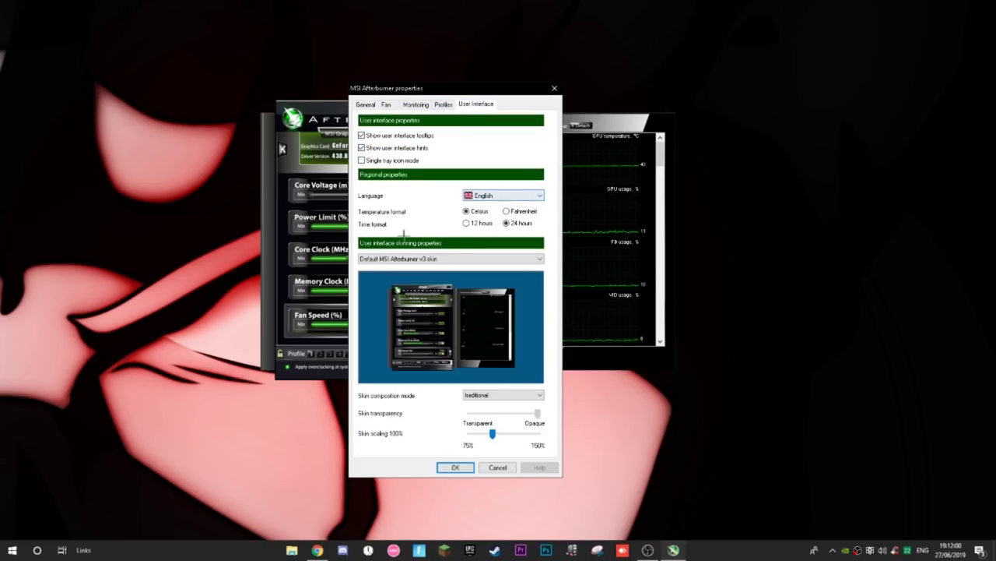
{"action": "left_click", "coordinate": [408, 259]}
{"action": "left_click", "coordinate": [413, 266]}
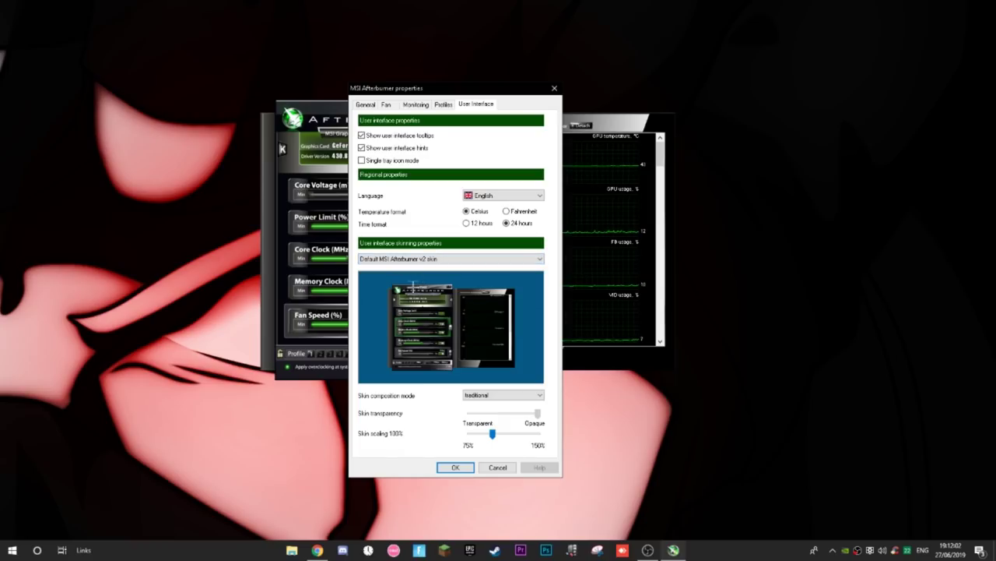
Preview the MSI Cyborg White, Dragon Army, Tech and Default v2 big edition skins, ending on MSI Cyborg White.
{"action": "left_click", "coordinate": [421, 260]}
{"action": "left_click", "coordinate": [427, 308]}
{"action": "left_click", "coordinate": [440, 260]}
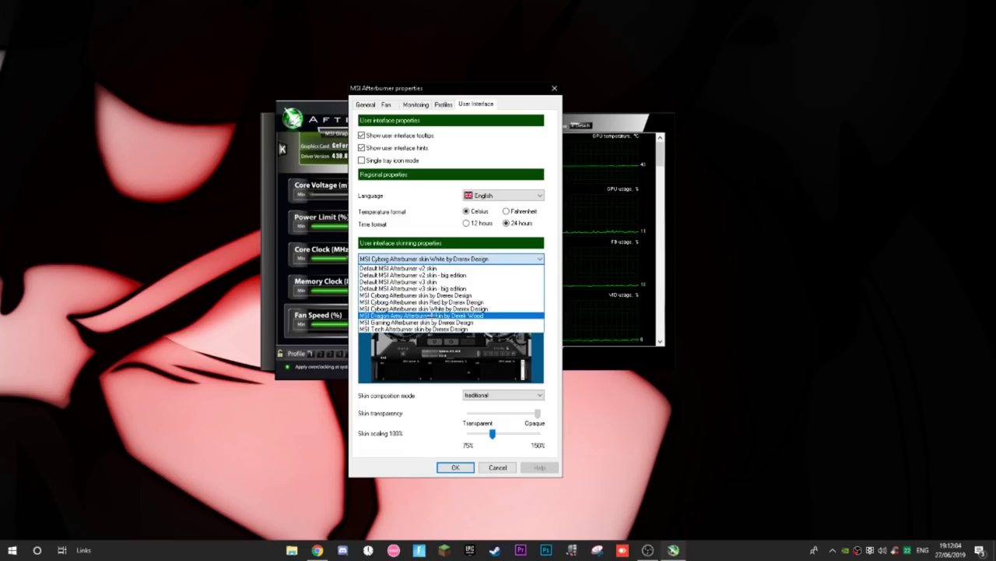
{"action": "left_click", "coordinate": [427, 314]}
{"action": "left_click", "coordinate": [440, 259]}
{"action": "left_click", "coordinate": [413, 281]}
{"action": "left_click", "coordinate": [440, 259]}
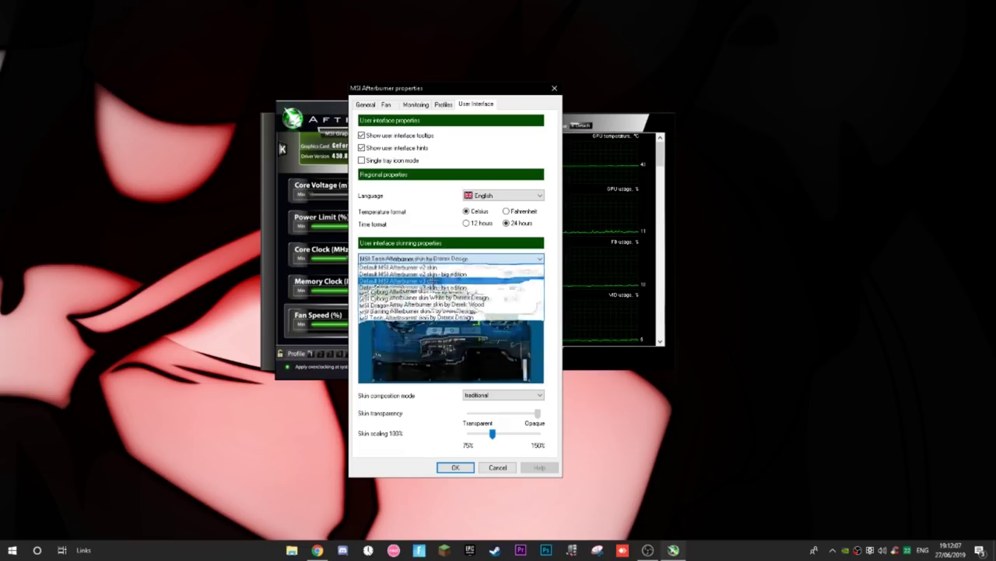
{"action": "left_click", "coordinate": [440, 258]}
{"action": "left_click", "coordinate": [440, 258]}
{"action": "left_click", "coordinate": [412, 275]}
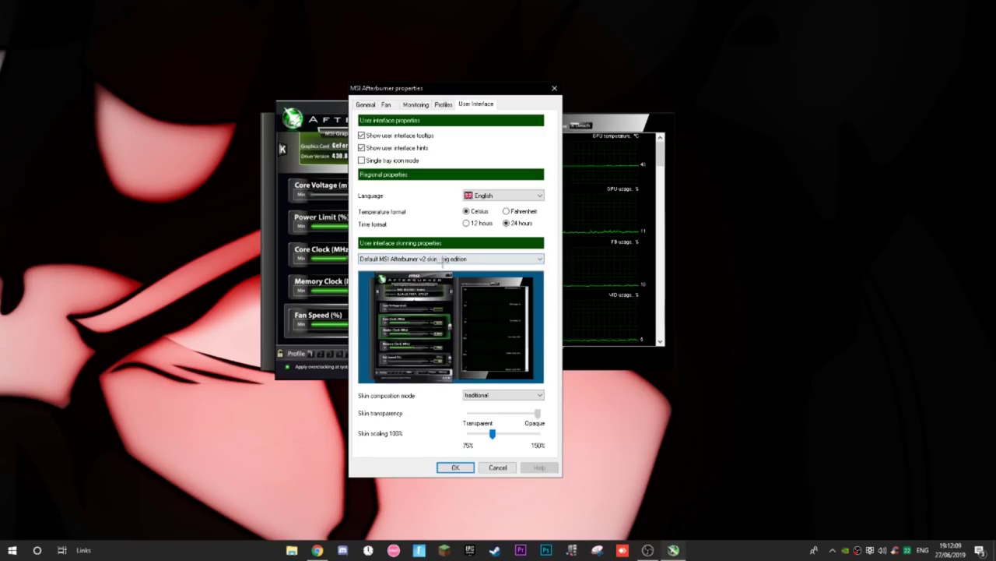
{"action": "left_click", "coordinate": [440, 258]}
{"action": "left_click", "coordinate": [427, 308]}
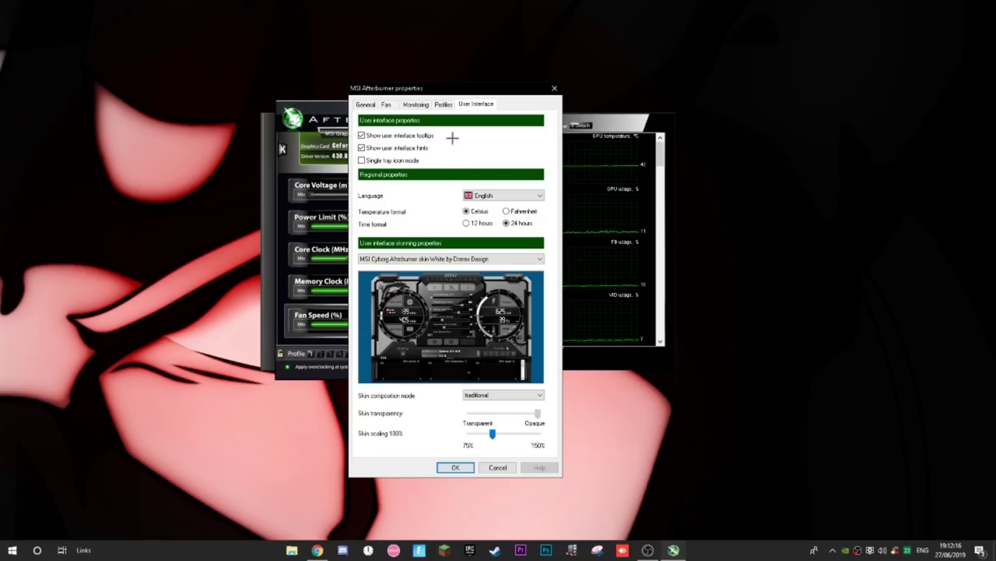
Switch the skin preview back to Default MSI Afterburner v2, then close the properties dialog without applying the skin.
{"action": "left_click_drag", "start_coordinate": [410, 87], "coordinate": [363, 134]}
{"action": "left_click", "coordinate": [385, 306]}
{"action": "left_click", "coordinate": [373, 316]}
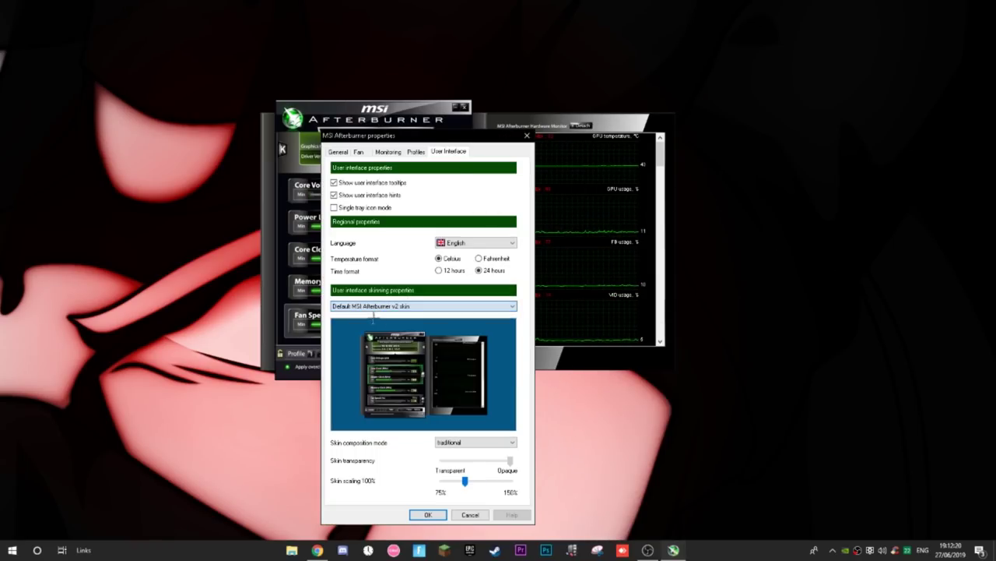
{"action": "left_click", "coordinate": [526, 135]}
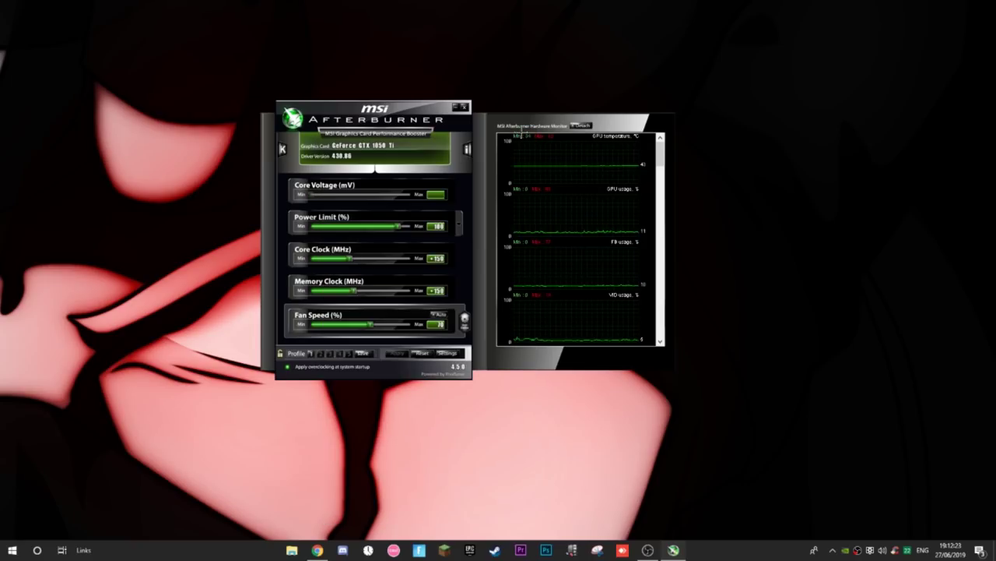
{"action": "left_click_drag", "start_coordinate": [359, 124], "coordinate": [390, 134]}
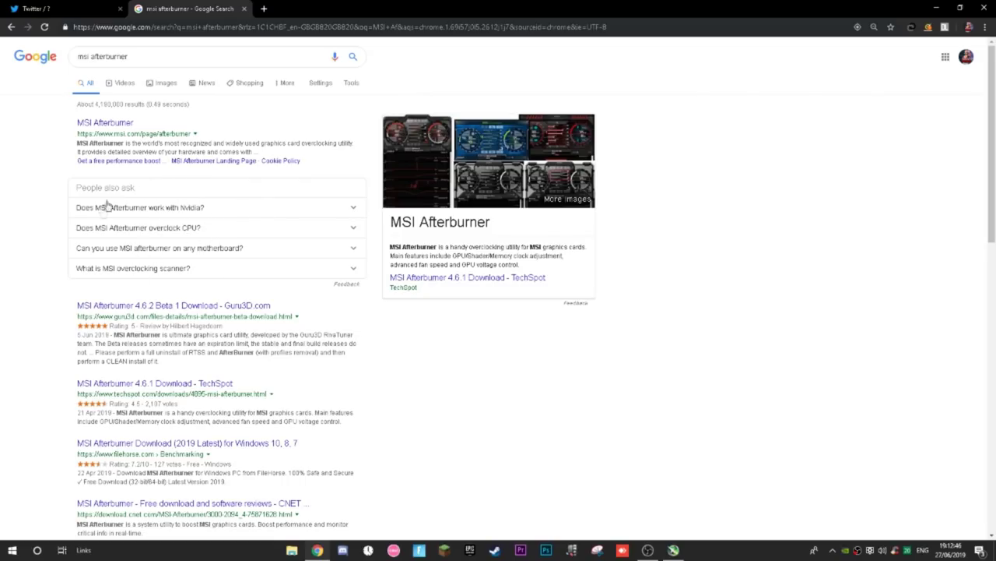
In Chrome, open the official MSI Afterburner page from the Google results and locate its download section.
{"action": "left_click", "coordinate": [129, 124]}
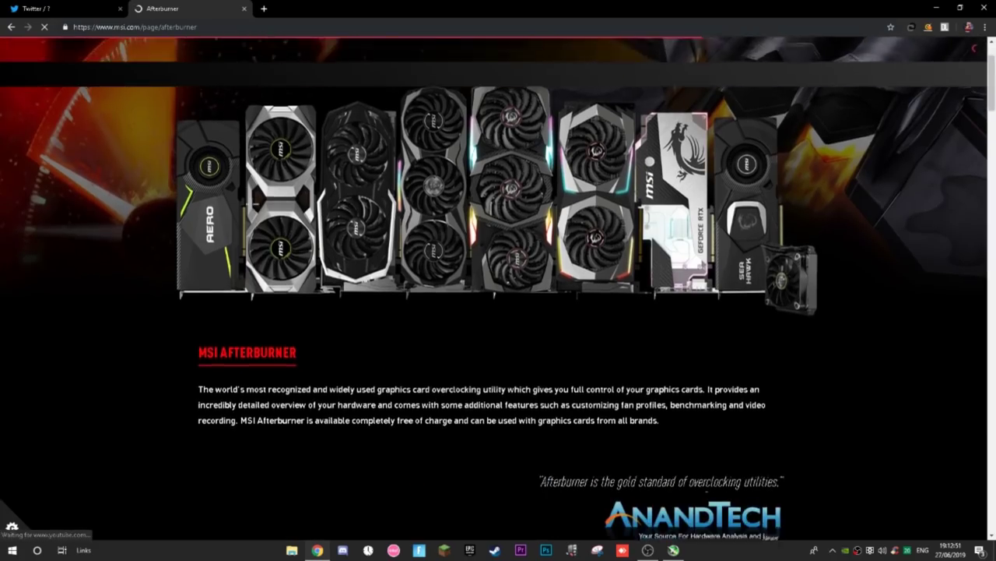
{"action": "left_click", "coordinate": [854, 61]}
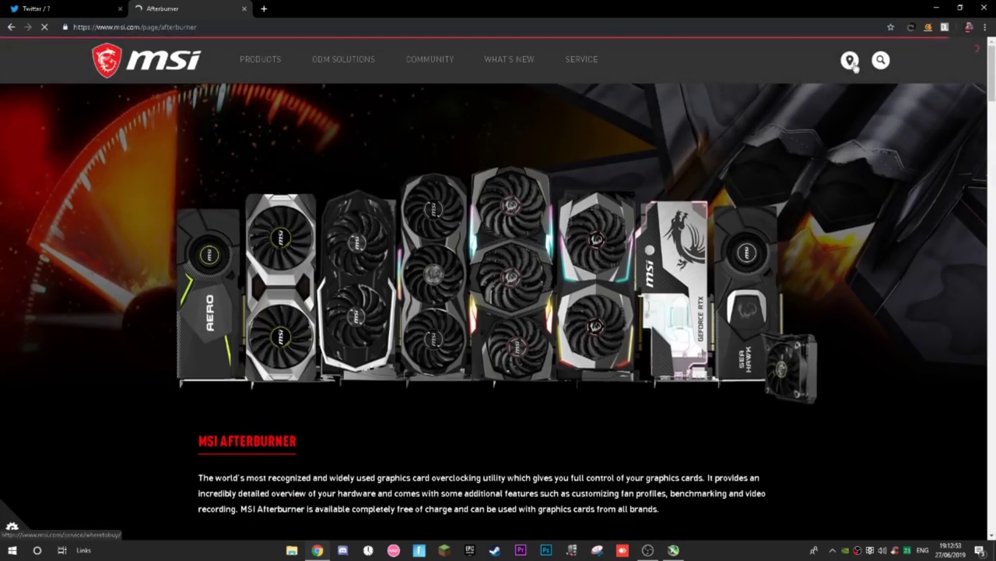
{"action": "scroll", "coordinate": [574, 216], "scroll_direction": "down", "scroll_amount": 5}
{"action": "scroll", "coordinate": [652, 280], "scroll_direction": "up", "scroll_amount": 5}
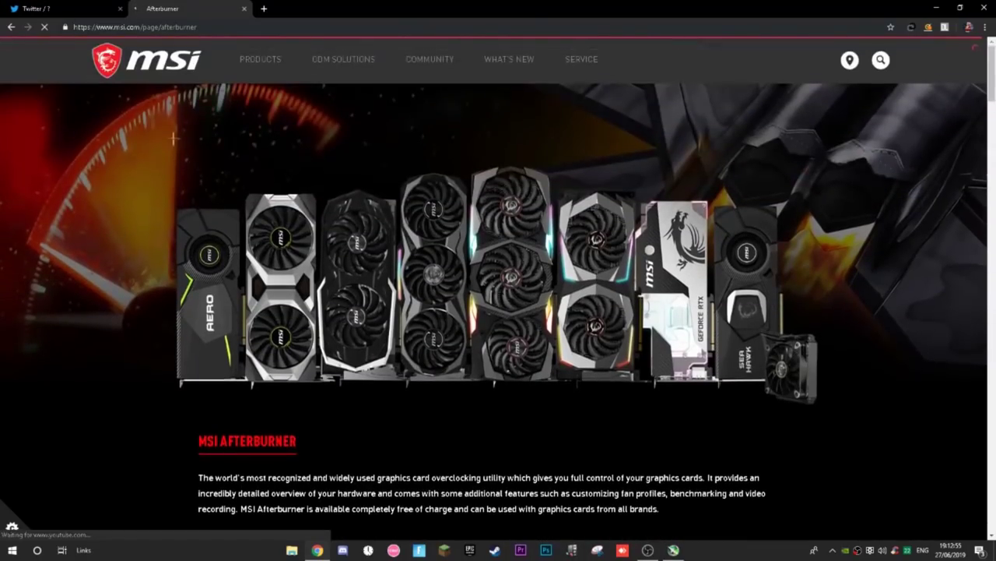
{"action": "scroll", "coordinate": [276, 292], "scroll_direction": "down", "scroll_amount": 10}
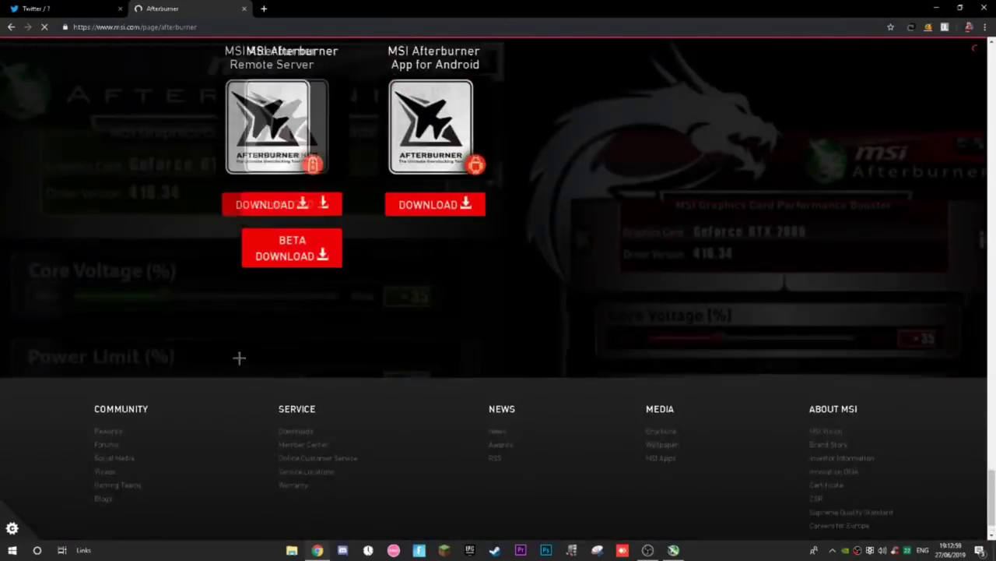
{"action": "scroll", "coordinate": [238, 355], "scroll_direction": "up", "scroll_amount": 5}
{"action": "scroll", "coordinate": [367, 423], "scroll_direction": "down", "scroll_amount": 3}
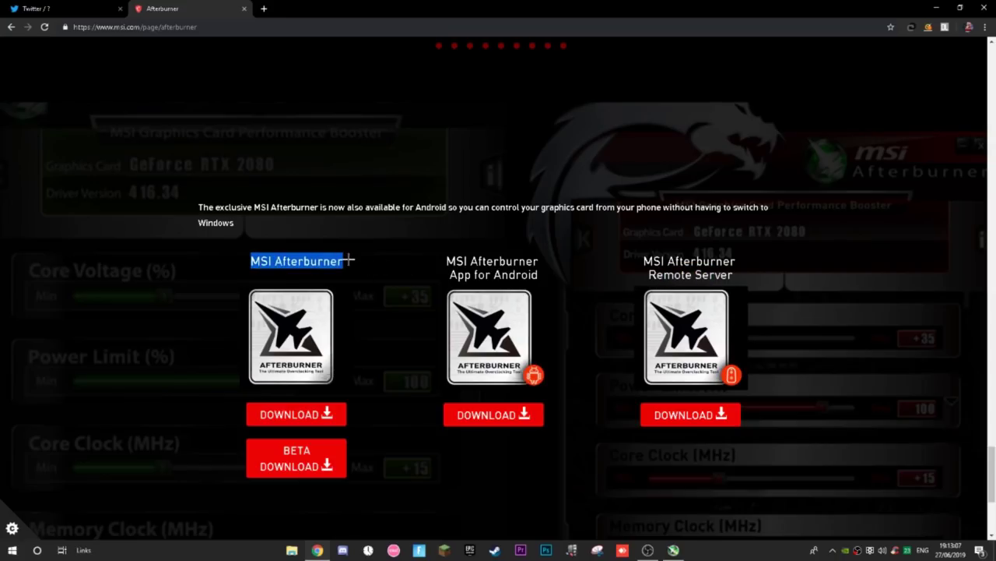
{"action": "scroll", "coordinate": [300, 359], "scroll_direction": "down", "scroll_amount": 1}
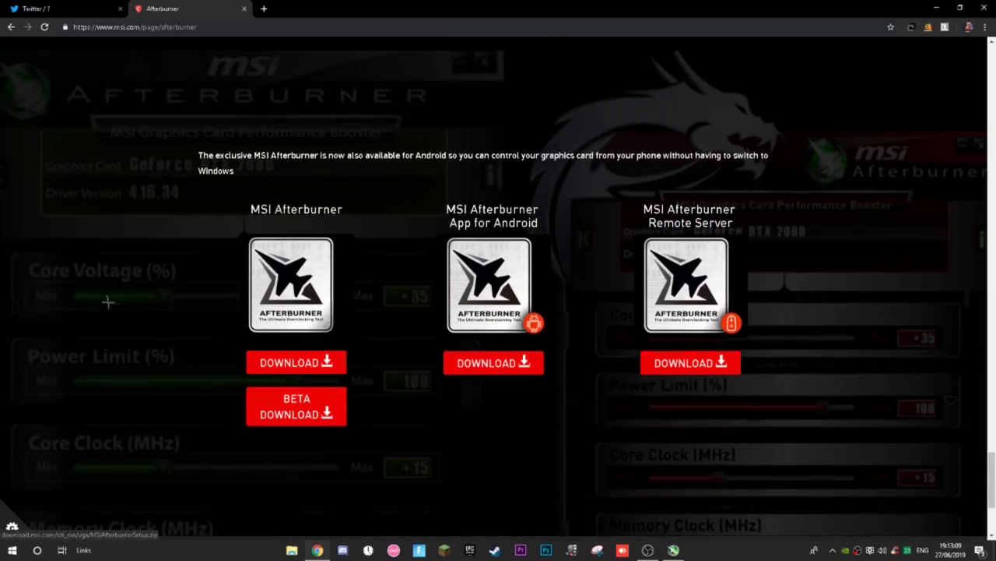
Highlight the web address of the MSI Afterburner page and minimize the browser to return to the MSI Afterburner window.
{"action": "left_click", "coordinate": [149, 30]}
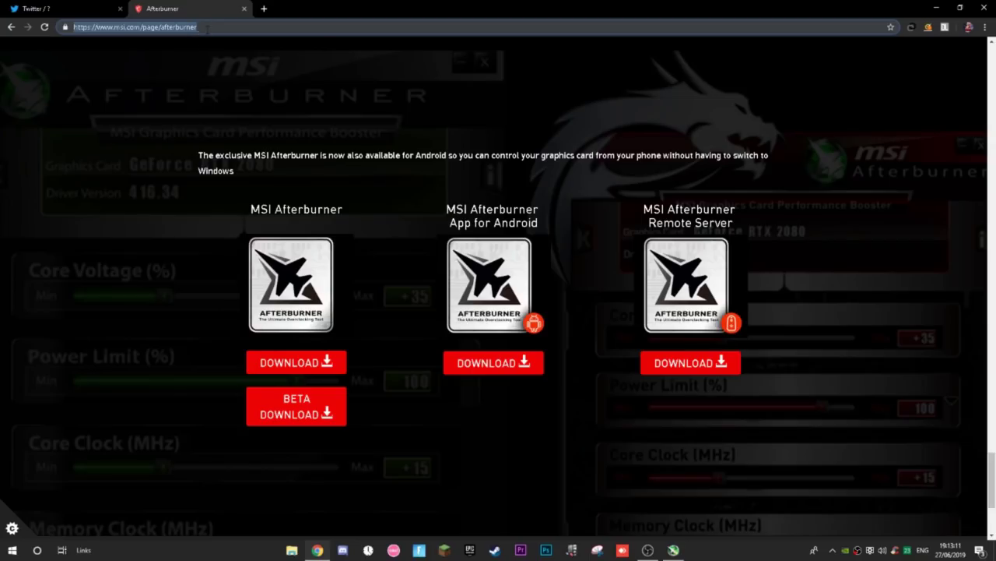
{"action": "left_click", "coordinate": [196, 27]}
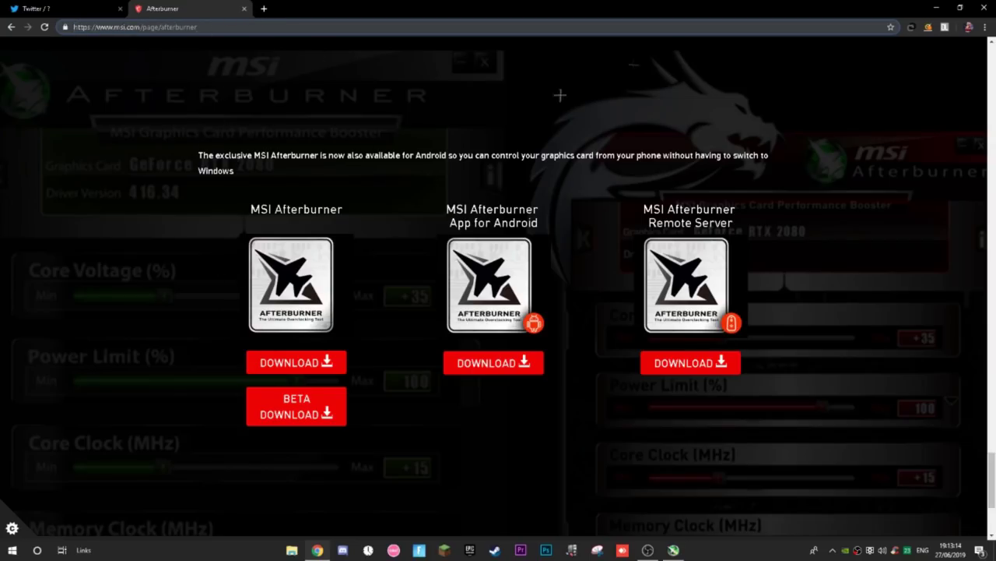
{"action": "left_click", "coordinate": [937, 8]}
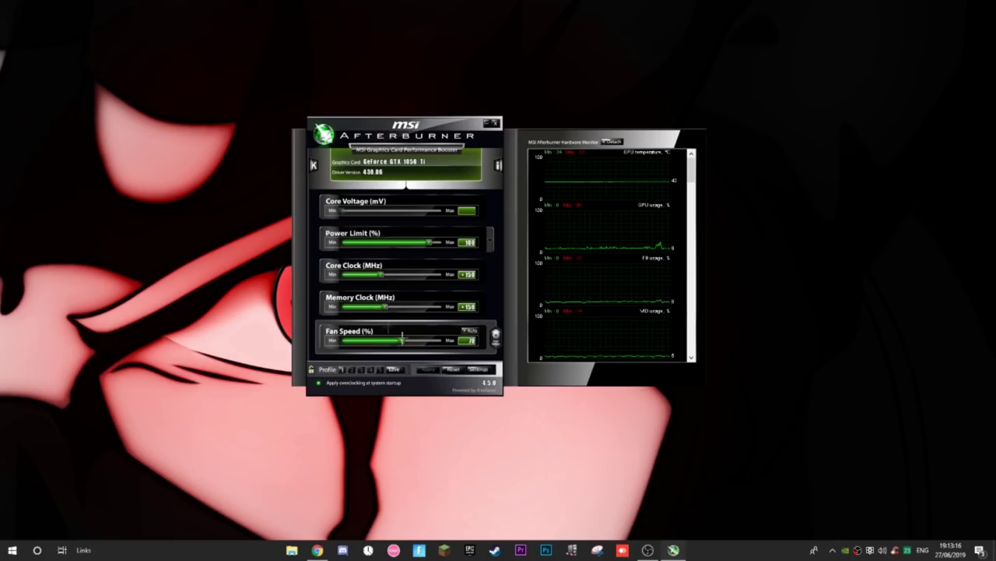
{"action": "mouse_move", "coordinate": [392, 122]}
{"action": "left_mouse_down"}
{"action": "mouse_move", "coordinate": [360, 133]}
{"action": "mouse_move", "coordinate": [397, 140]}
{"action": "left_mouse_up"}
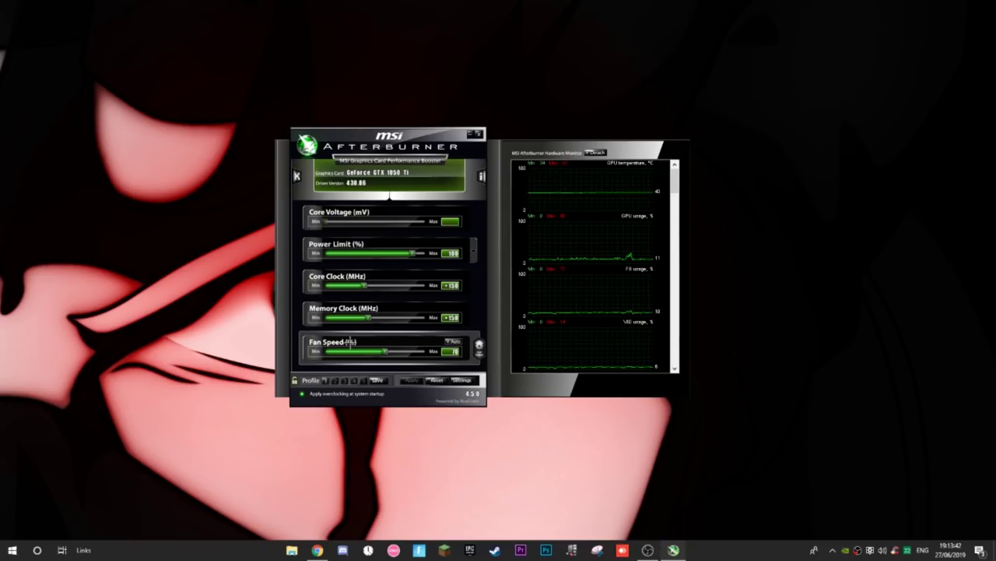
{"action": "left_click_drag", "start_coordinate": [377, 144], "coordinate": [367, 143]}
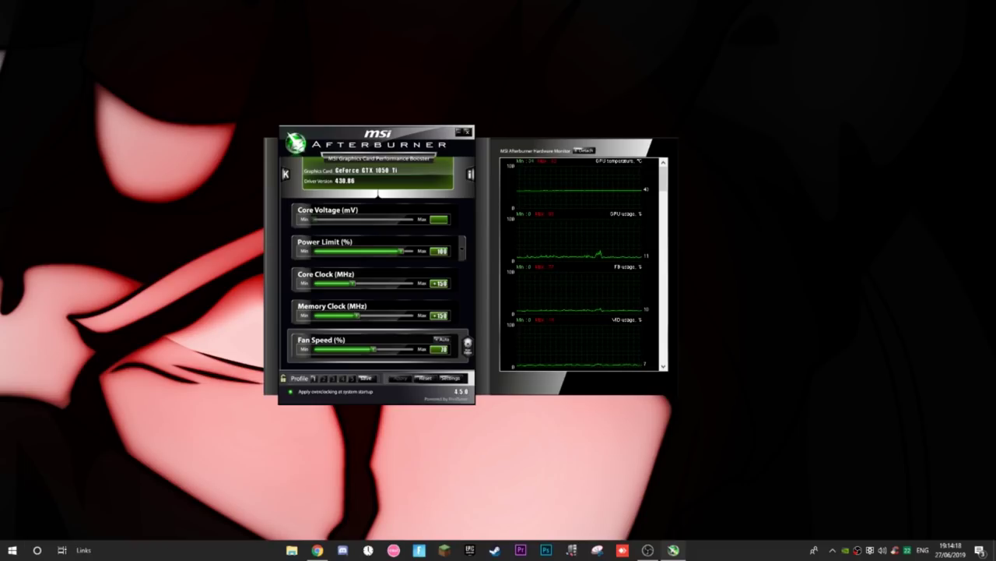
{"action": "left_click_drag", "start_coordinate": [382, 141], "coordinate": [369, 139]}
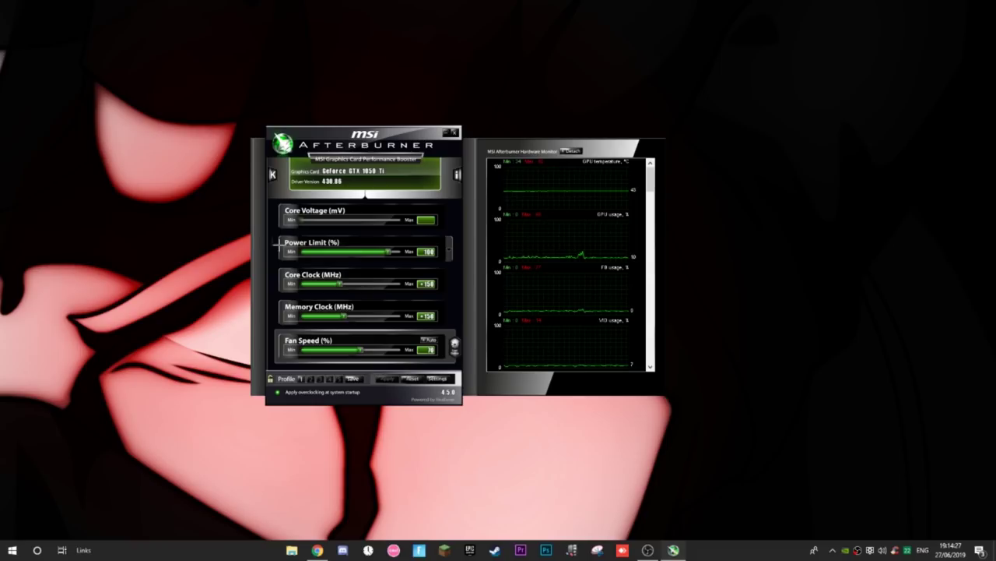
{"action": "left_click_drag", "start_coordinate": [347, 138], "coordinate": [337, 136]}
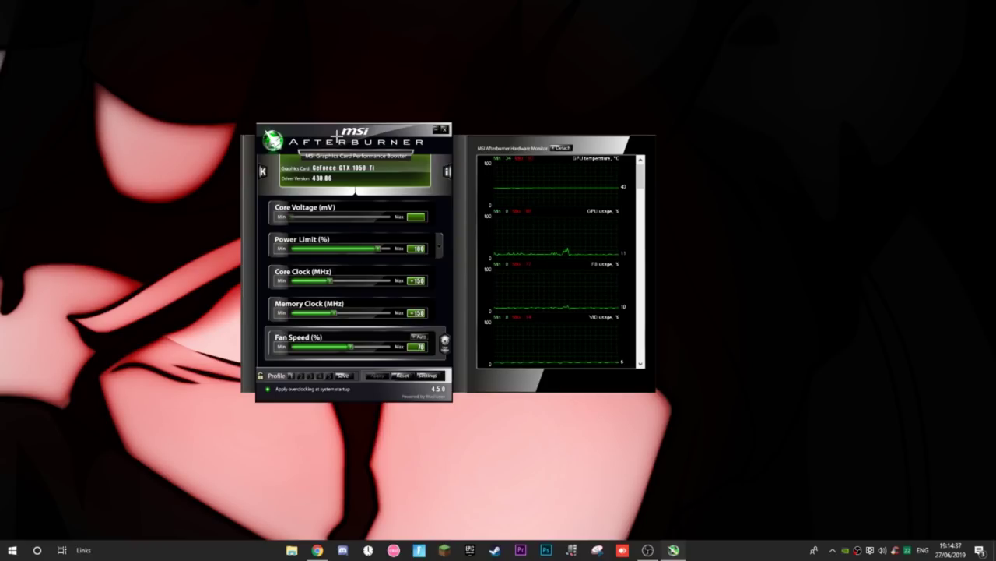
{"action": "left_click_drag", "start_coordinate": [341, 128], "coordinate": [342, 126]}
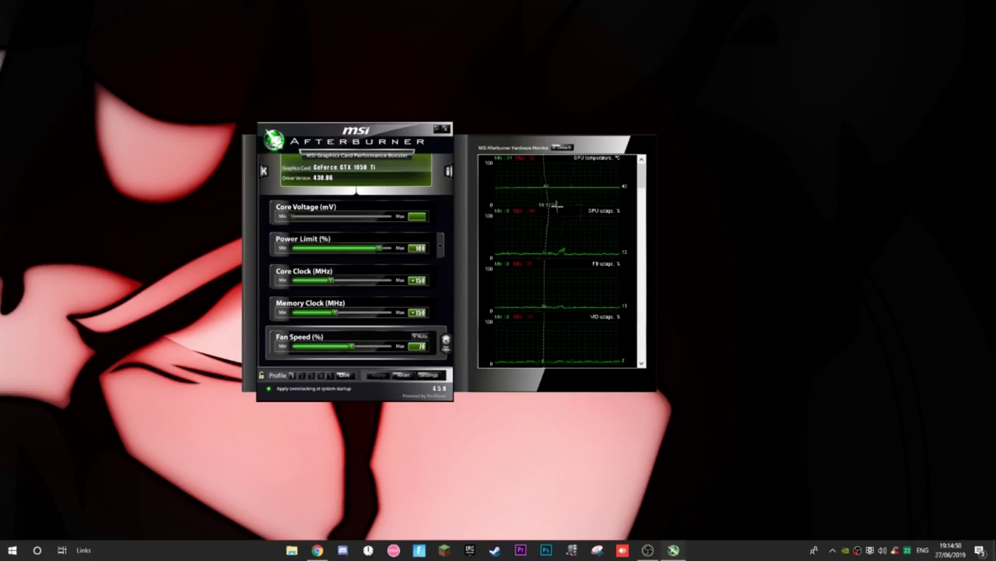
{"action": "left_click_drag", "start_coordinate": [349, 135], "coordinate": [331, 127]}
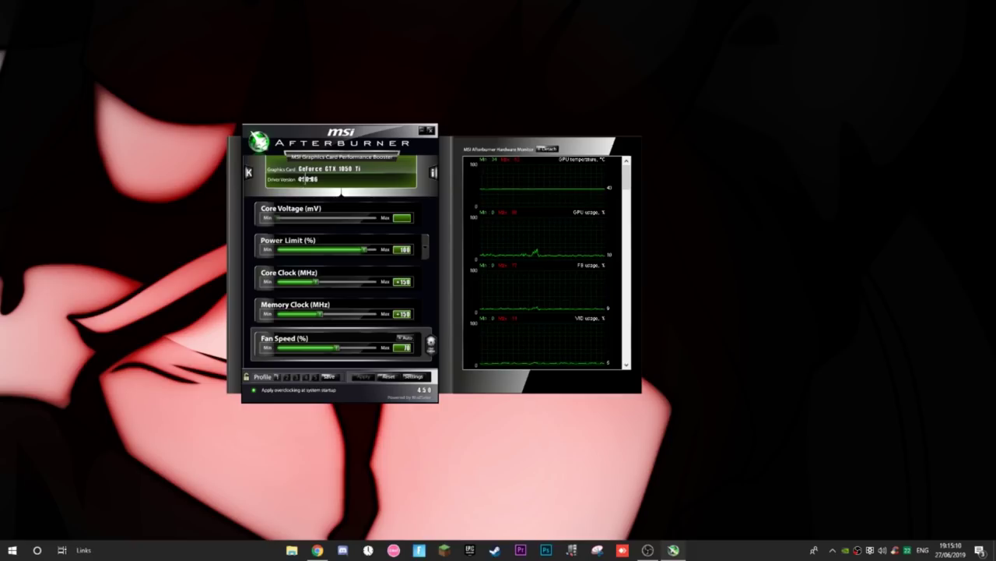
Check the hidden background apps and search Windows for "amd", dismissing the search without opening anything.
{"action": "left_click", "coordinate": [833, 550]}
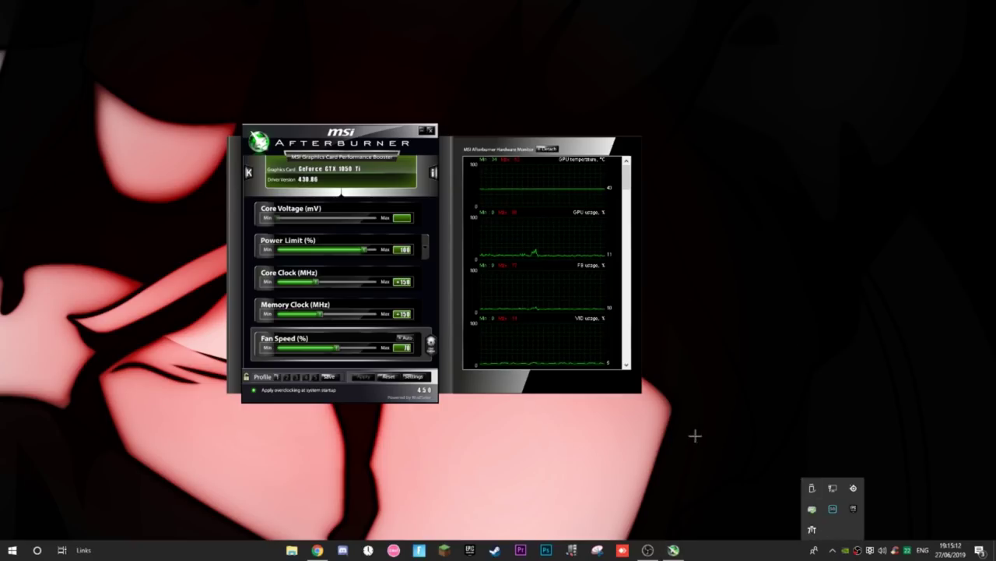
{"action": "left_click", "coordinate": [694, 435]}
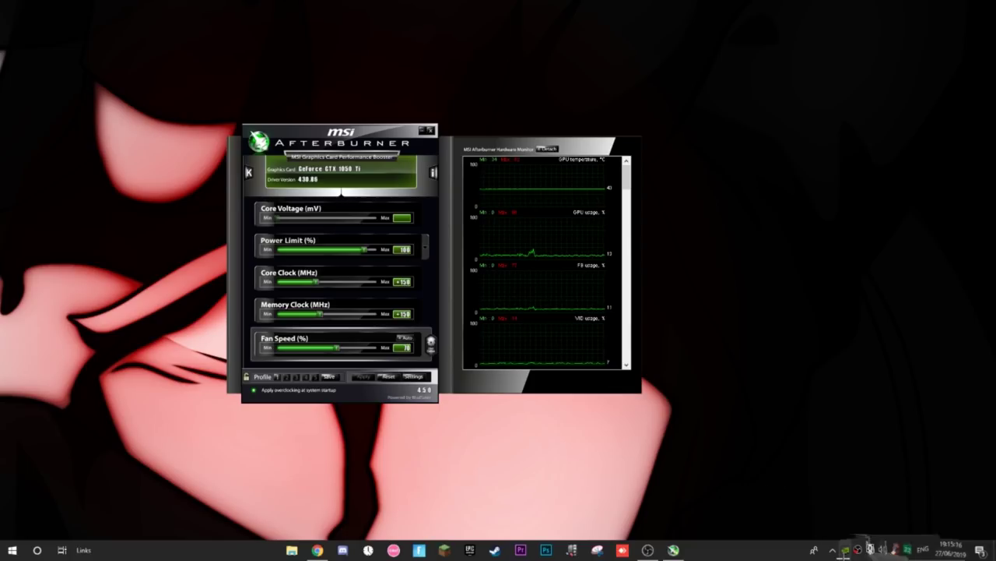
{"action": "left_click", "coordinate": [36, 549]}
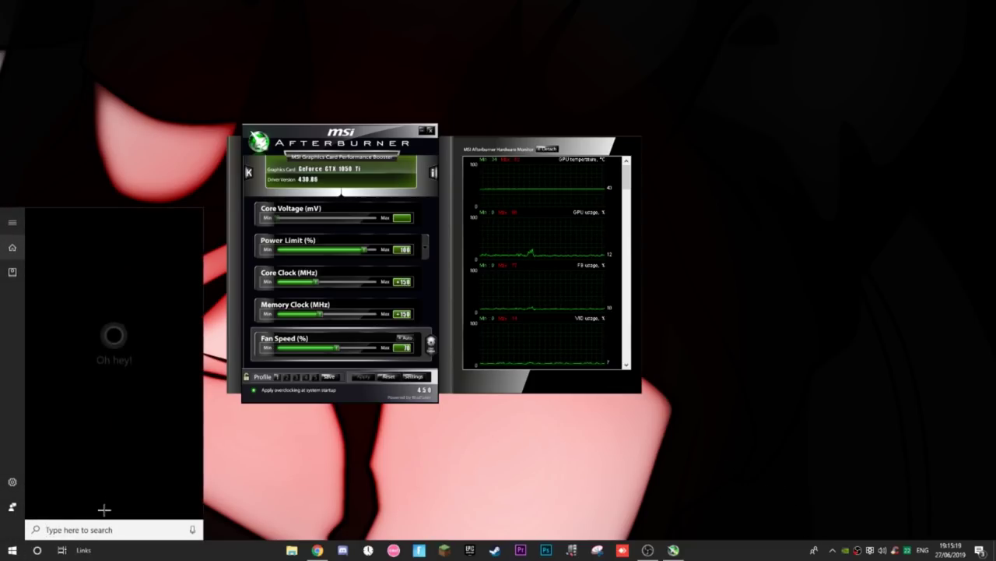
{"action": "type", "text": "amd"}
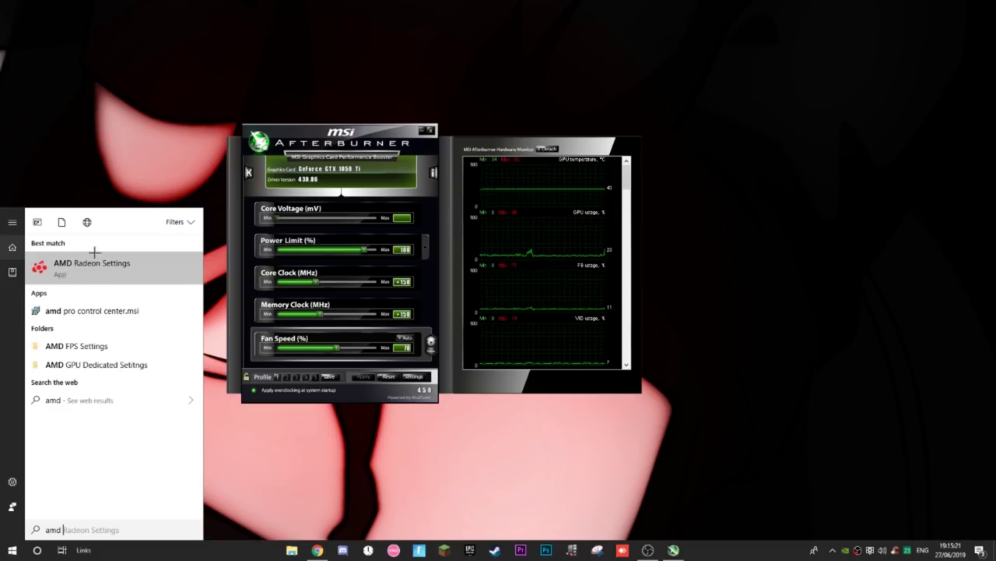
{"action": "left_click", "coordinate": [128, 165]}
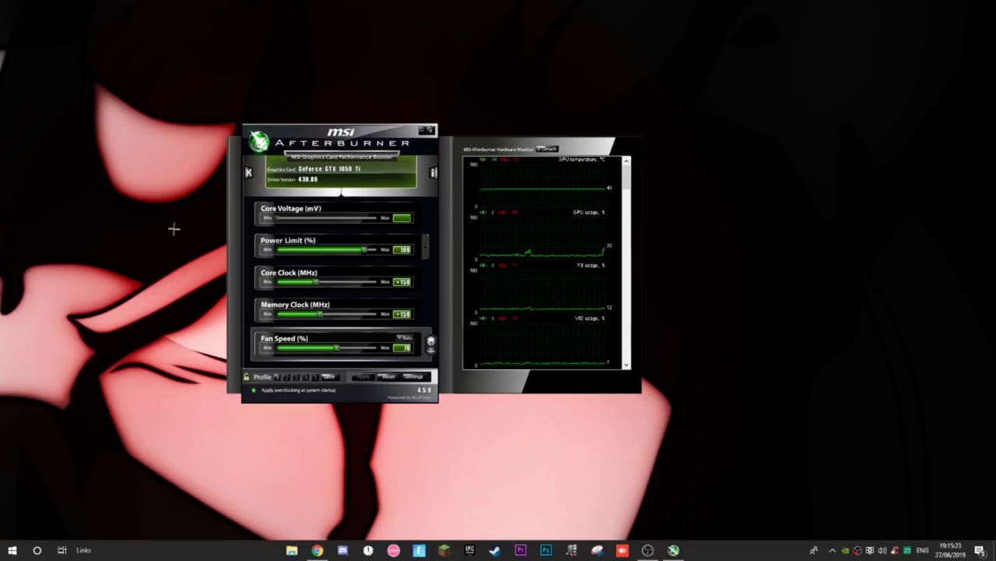
Look for graphics driver software among the hidden background apps and the desktop's context options.
{"action": "left_click", "coordinate": [832, 550]}
{"action": "left_click", "coordinate": [806, 432]}
{"action": "right_click", "coordinate": [712, 383]}
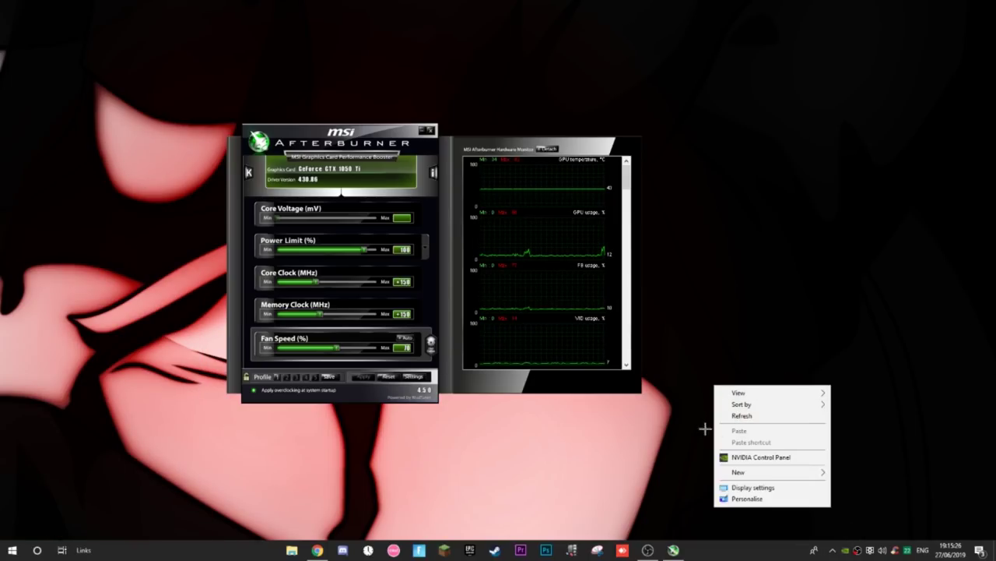
{"action": "left_click", "coordinate": [723, 363]}
{"action": "left_click", "coordinate": [832, 549]}
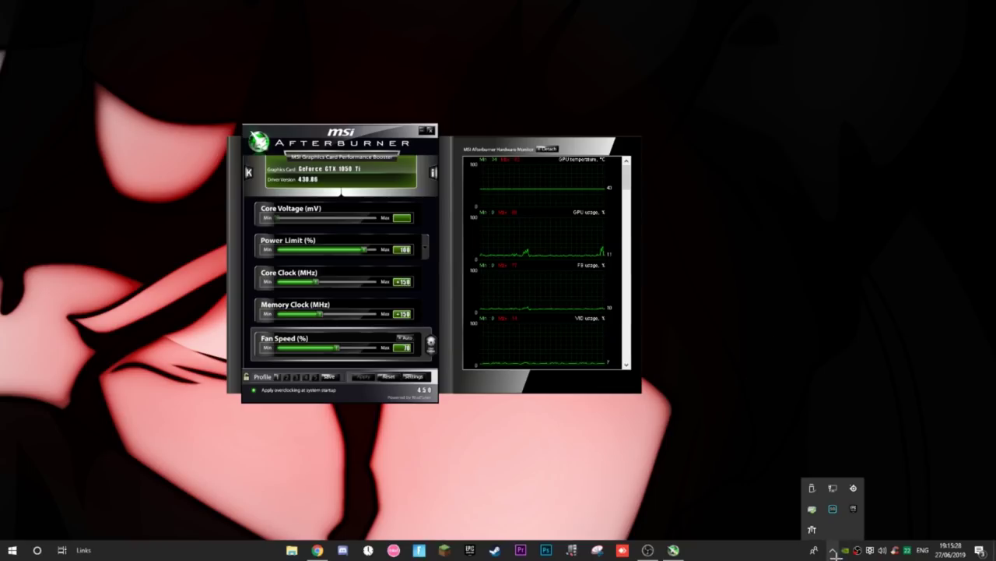
{"action": "left_click", "coordinate": [805, 445]}
{"action": "right_click", "coordinate": [746, 379]}
{"action": "left_click", "coordinate": [783, 450]}
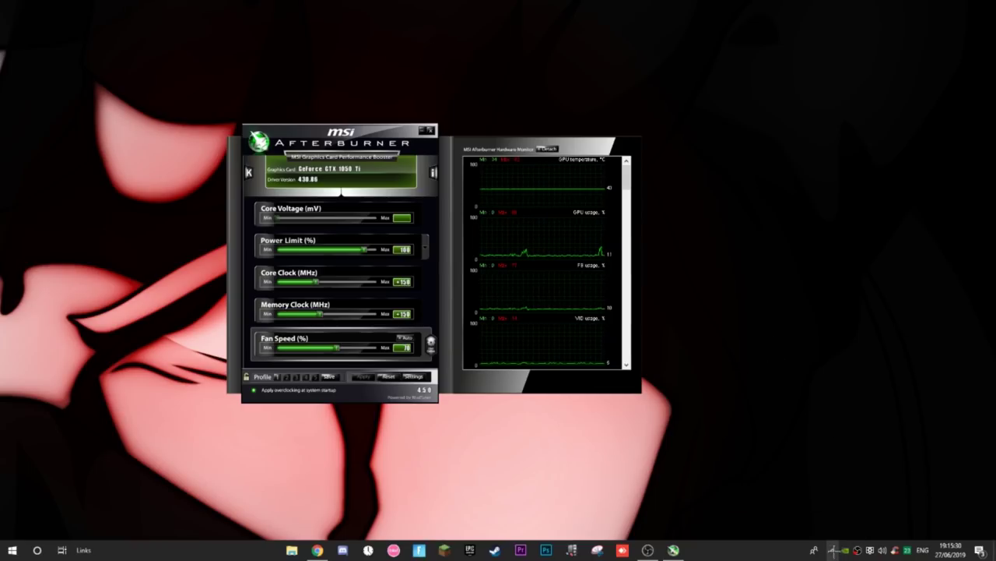
Search Windows for "Ge", launch GeForce Experience and minimize the MSI Afterburner window.
{"action": "right_click", "coordinate": [845, 550]}
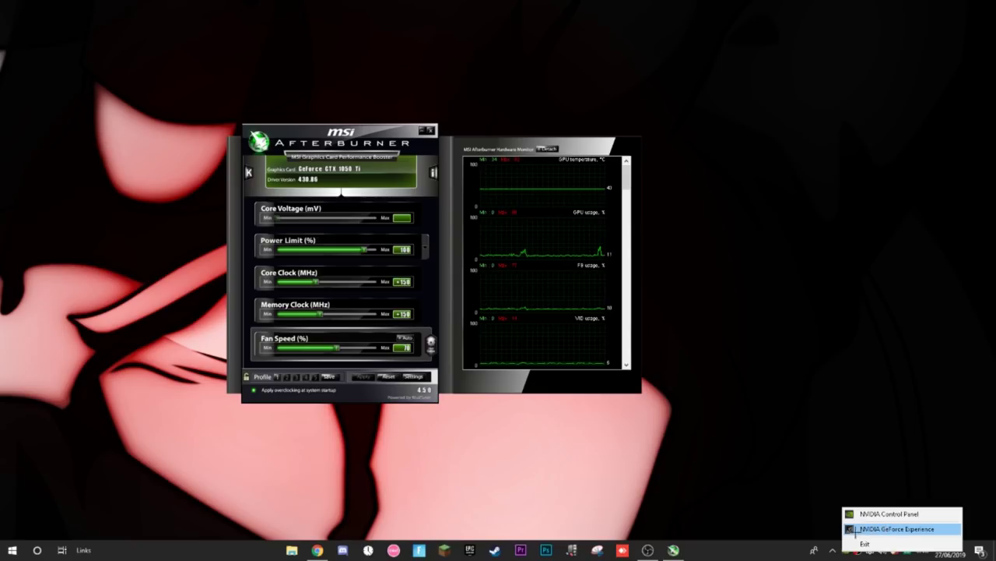
{"action": "left_click", "coordinate": [870, 530]}
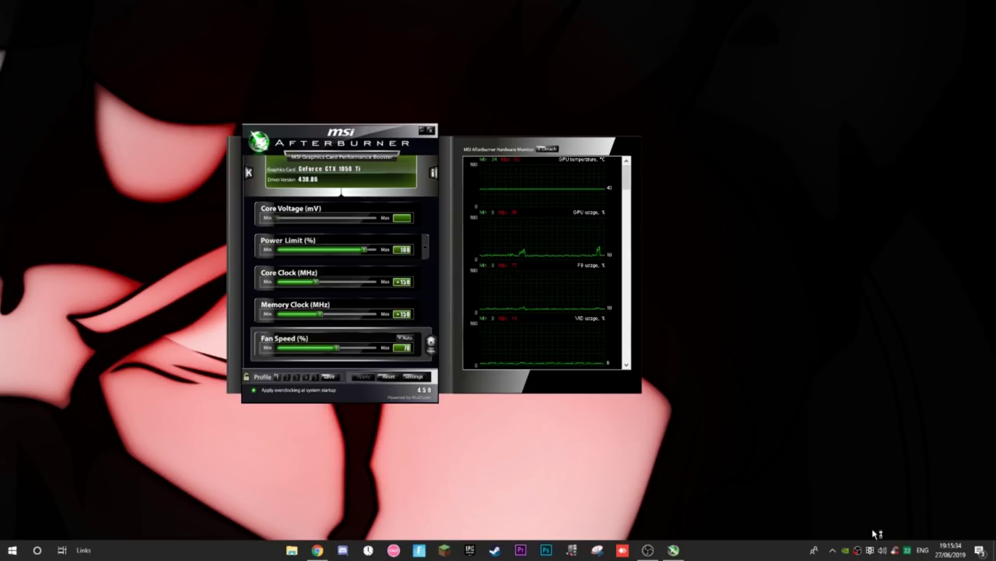
{"action": "left_click", "coordinate": [37, 550]}
{"action": "type", "text": "Ge"}
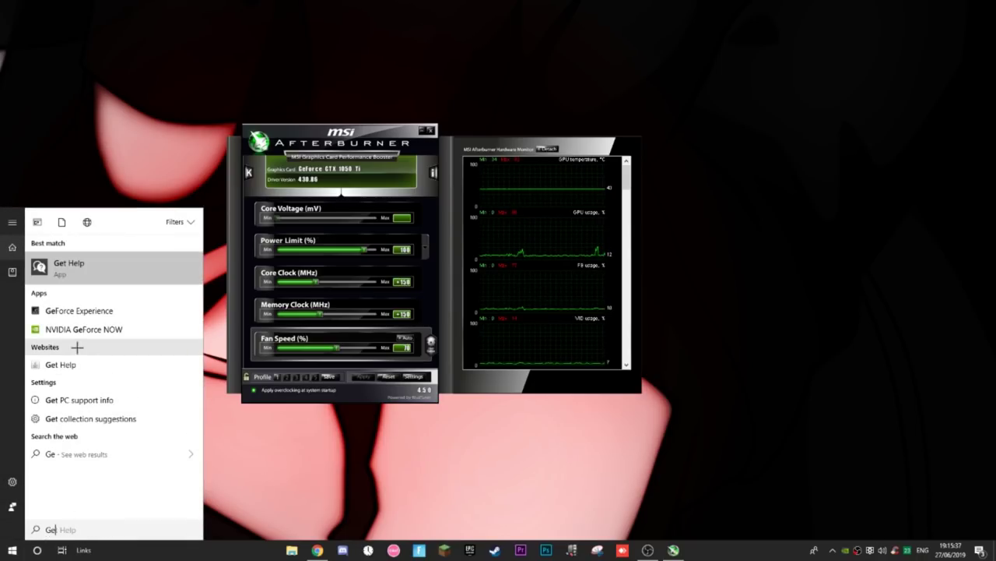
{"action": "left_click", "coordinate": [78, 310]}
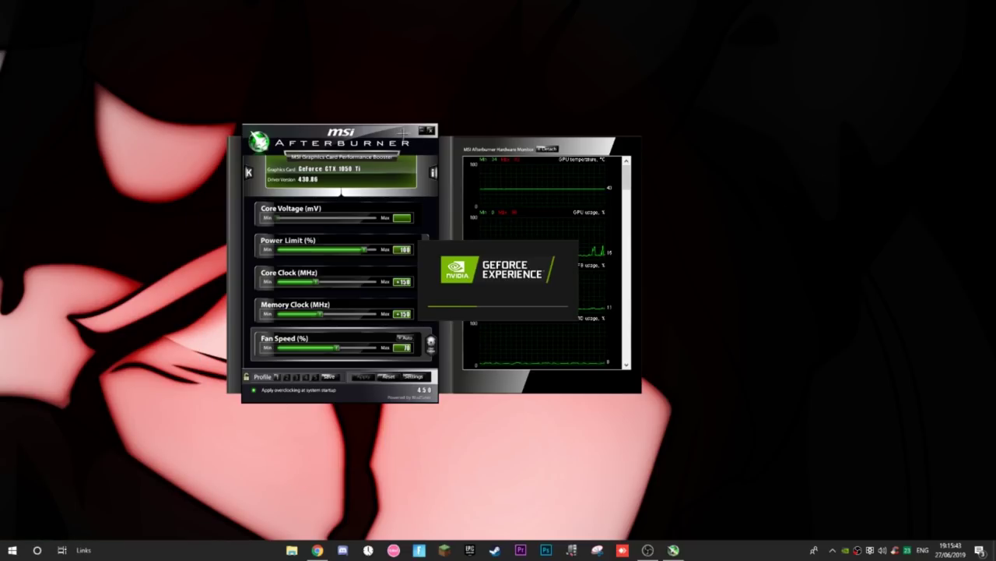
{"action": "left_click", "coordinate": [422, 130]}
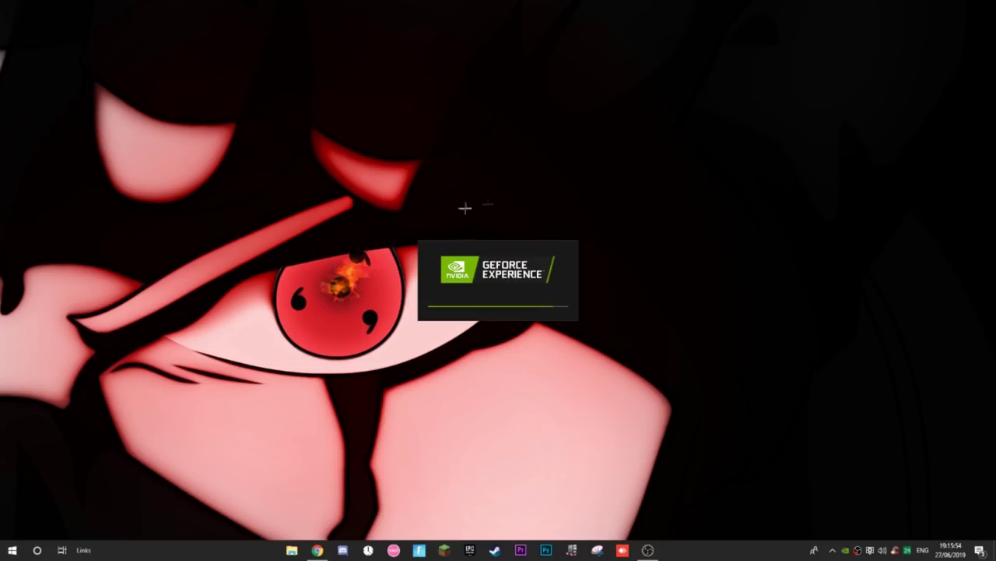
{"action": "right_click", "coordinate": [845, 550]}
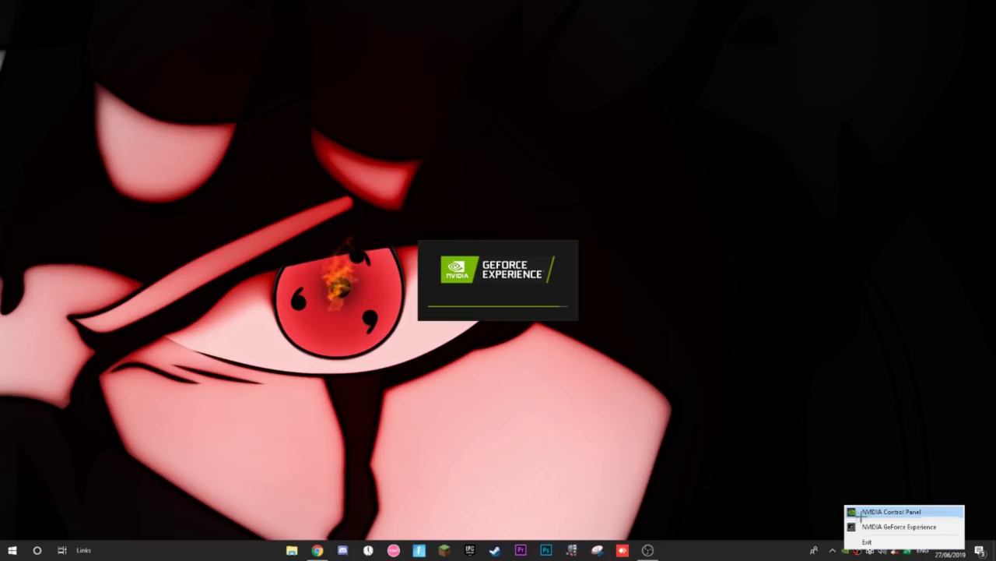
{"action": "left_click", "coordinate": [825, 490]}
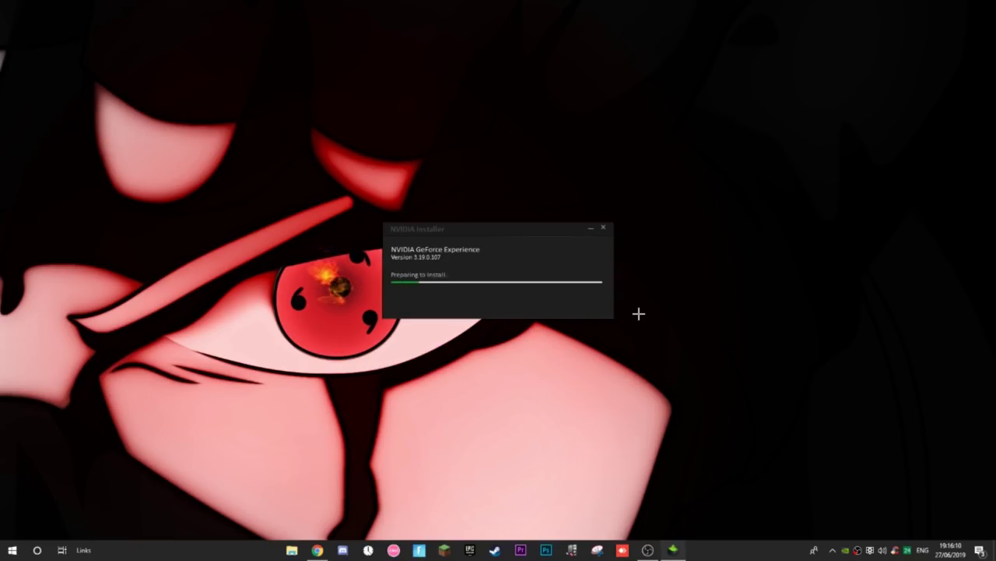
{"action": "left_click_drag", "start_coordinate": [390, 144], "coordinate": [347, 144]}
{"action": "left_click", "coordinate": [605, 372]}
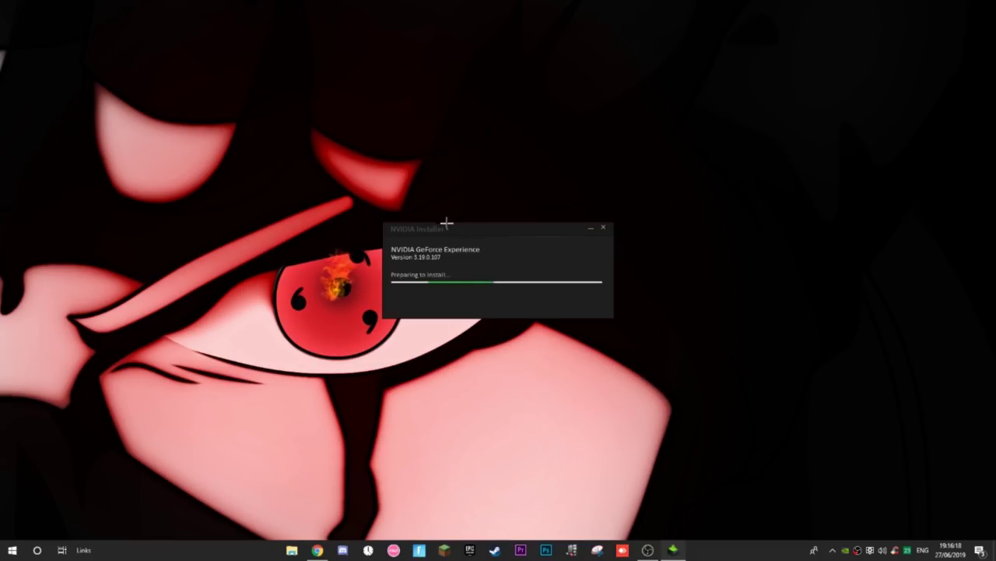
{"action": "mouse_move", "coordinate": [447, 223]}
{"action": "left_mouse_down"}
{"action": "mouse_move", "coordinate": [412, 227]}
{"action": "mouse_move", "coordinate": [431, 221]}
{"action": "left_mouse_up"}
{"action": "left_click", "coordinate": [832, 550]}
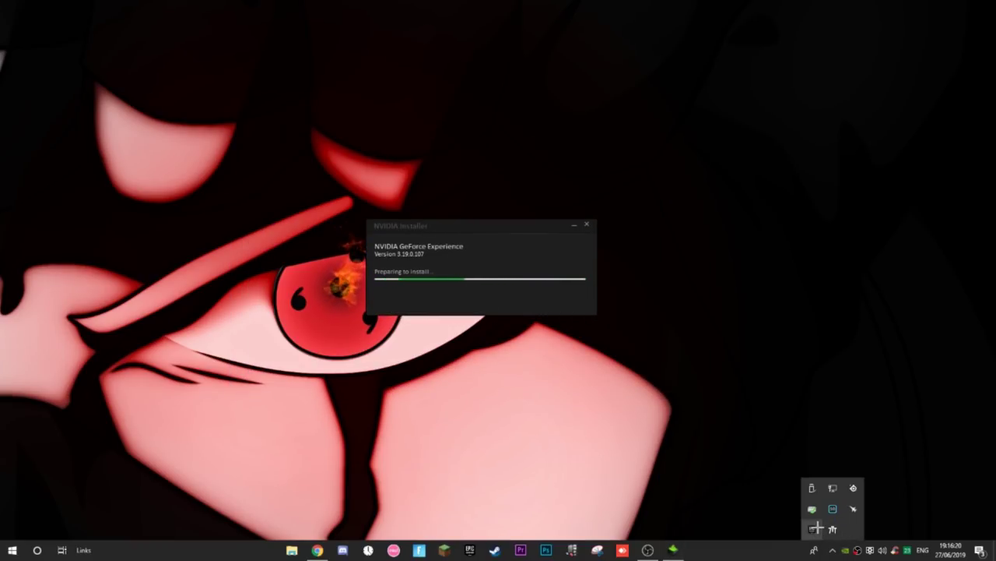
{"action": "left_click", "coordinate": [457, 223]}
{"action": "left_click_drag", "start_coordinate": [457, 224], "coordinate": [460, 218]}
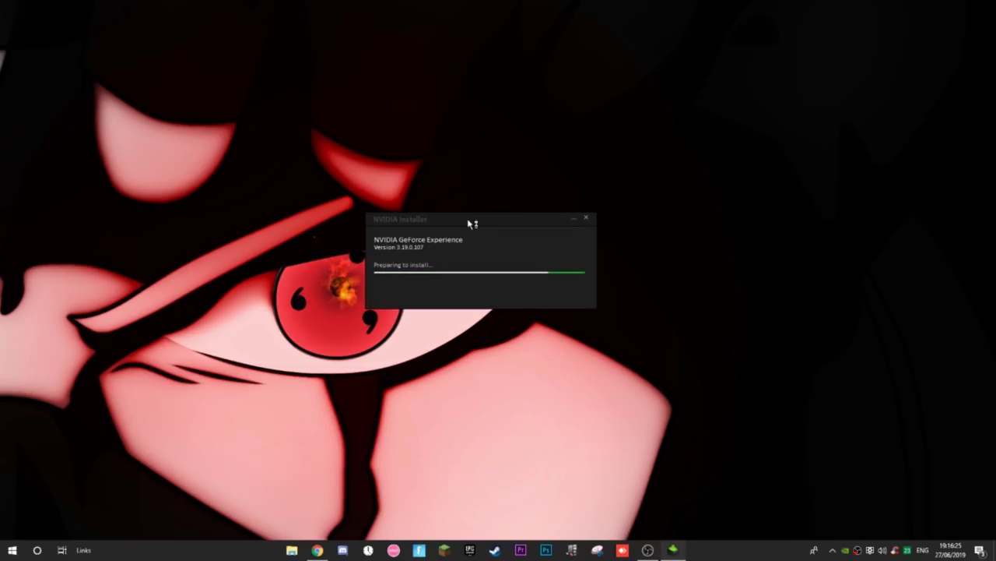
{"action": "left_click_drag", "start_coordinate": [423, 223], "coordinate": [413, 229]}
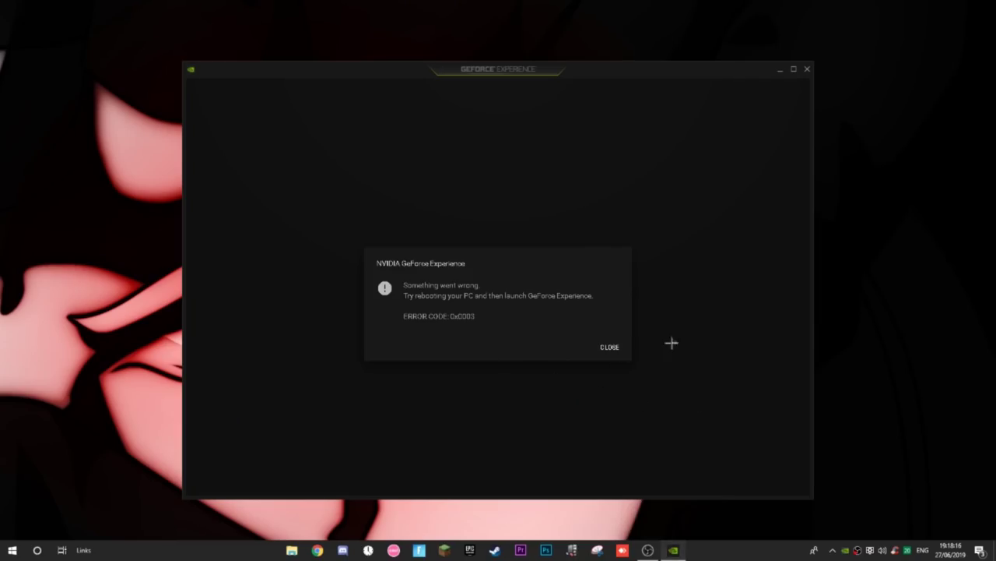
Close the GeForce Experience error dialog and look through the NVIDIA options and hidden background apps.
{"action": "left_click", "coordinate": [614, 350]}
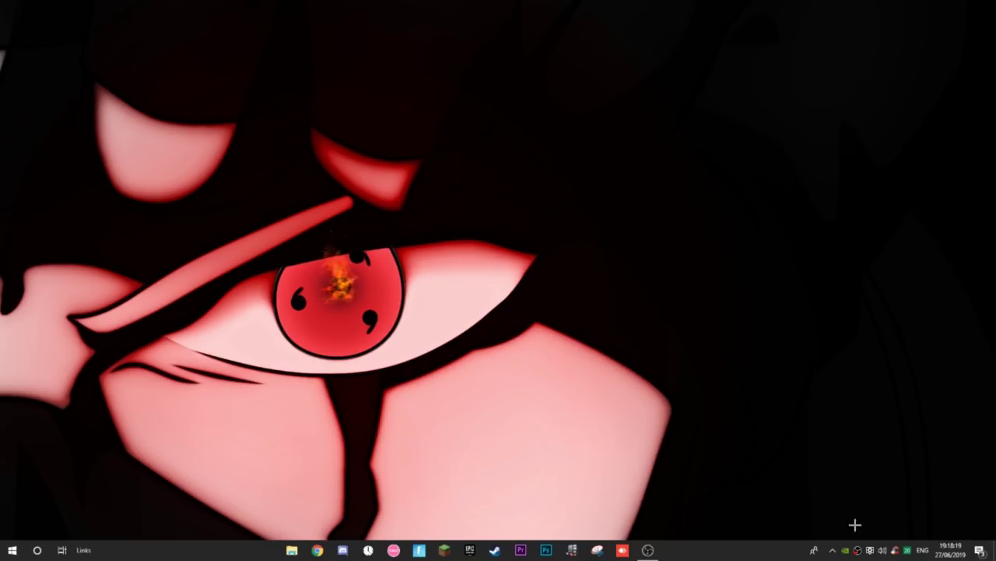
{"action": "right_click", "coordinate": [845, 550]}
{"action": "left_click", "coordinate": [834, 527]}
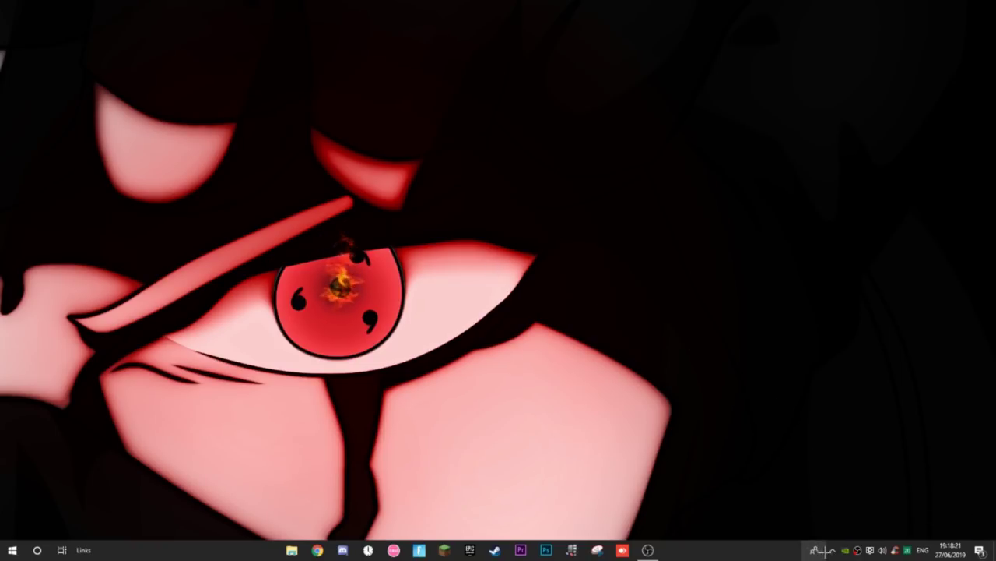
{"action": "left_click", "coordinate": [832, 549]}
{"action": "left_click", "coordinate": [779, 475]}
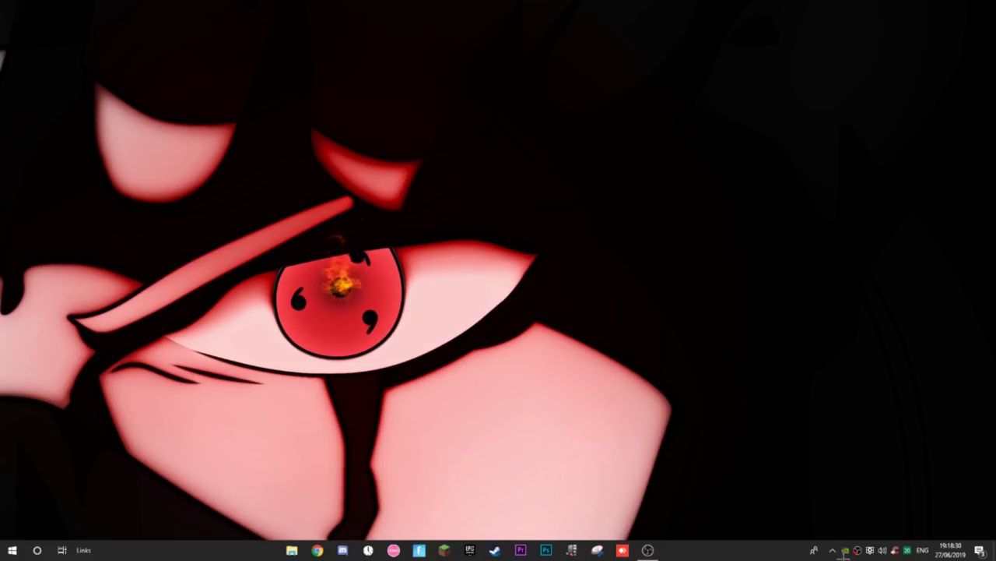
Bring the MSI Afterburner window back up from the hidden background apps and reposition it on the desktop.
{"action": "left_click", "coordinate": [832, 550]}
{"action": "left_click", "coordinate": [854, 485]}
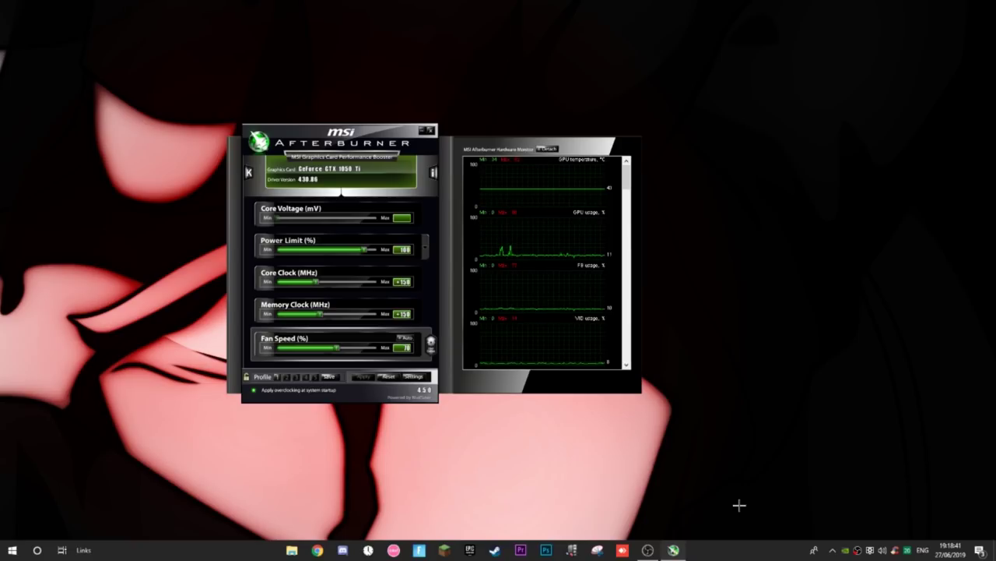
{"action": "left_click_drag", "start_coordinate": [348, 131], "coordinate": [369, 131]}
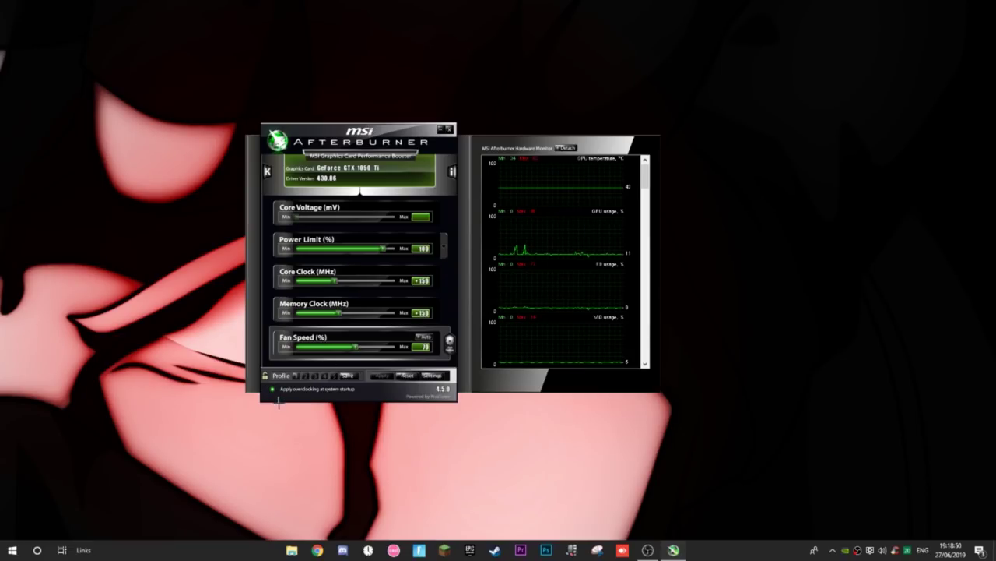
{"action": "left_click_drag", "start_coordinate": [357, 136], "coordinate": [363, 134]}
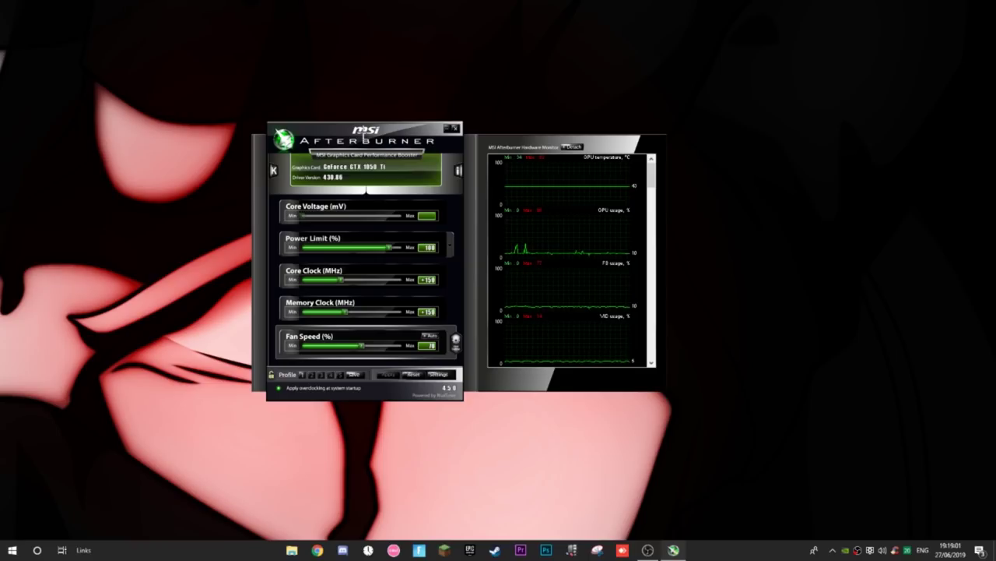
{"action": "left_click_drag", "start_coordinate": [331, 137], "coordinate": [327, 132]}
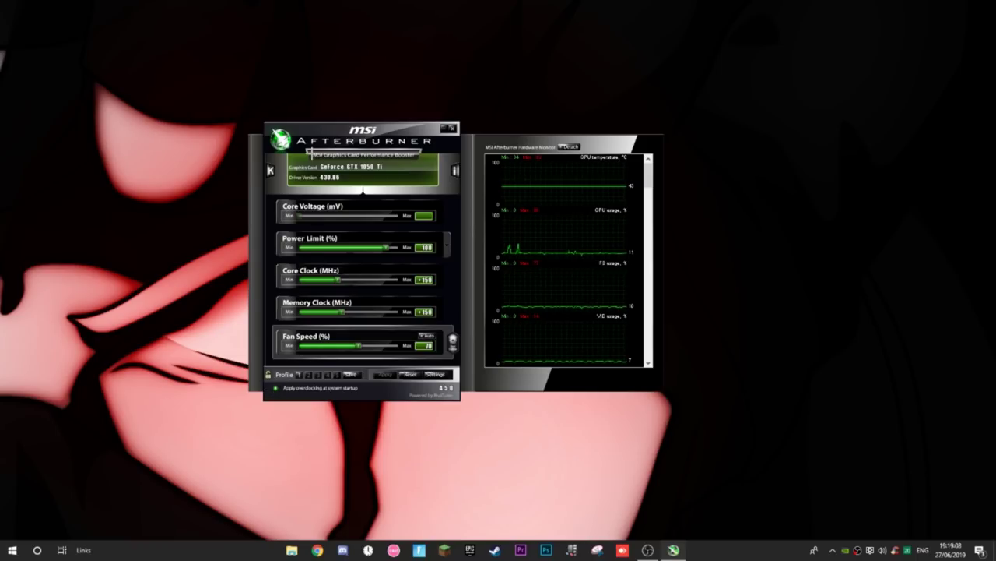
Toggle the option that applies overclocking at system startup, leaving it off, and reposition the MSI Afterburner window.
{"action": "mouse_move", "coordinate": [322, 129]}
{"action": "left_mouse_down"}
{"action": "mouse_move", "coordinate": [334, 131]}
{"action": "mouse_move", "coordinate": [314, 129]}
{"action": "left_mouse_up"}
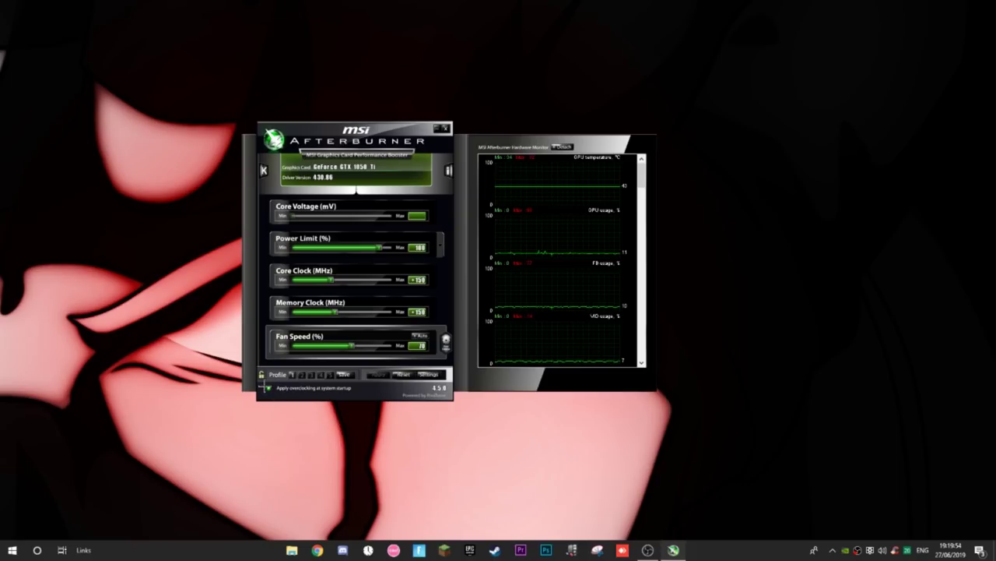
{"action": "left_click", "coordinate": [269, 387]}
{"action": "left_click", "coordinate": [268, 388]}
{"action": "mouse_move", "coordinate": [321, 135]}
{"action": "left_mouse_down"}
{"action": "mouse_move", "coordinate": [296, 130]}
{"action": "mouse_move", "coordinate": [319, 133]}
{"action": "left_mouse_up"}
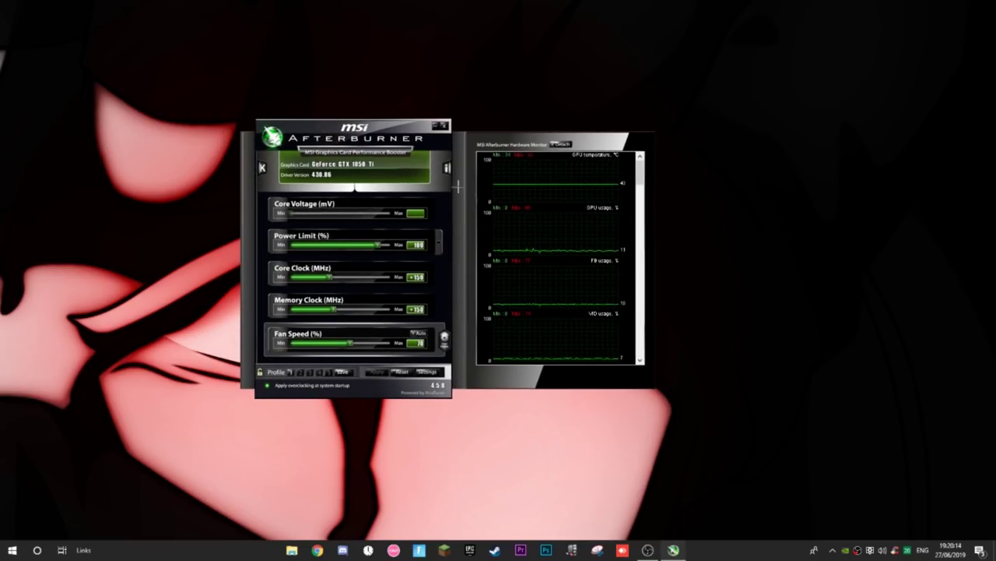
{"action": "mouse_move", "coordinate": [513, 233]}
{"action": "left_click_drag", "start_coordinate": [266, 387], "coordinate": [257, 387]}
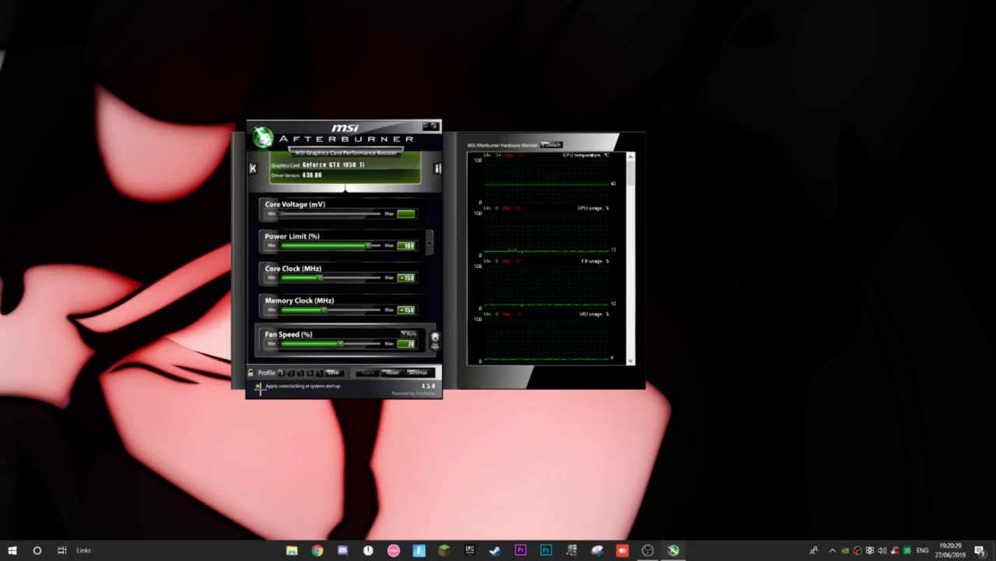
{"action": "left_click_drag", "start_coordinate": [350, 254], "coordinate": [340, 256]}
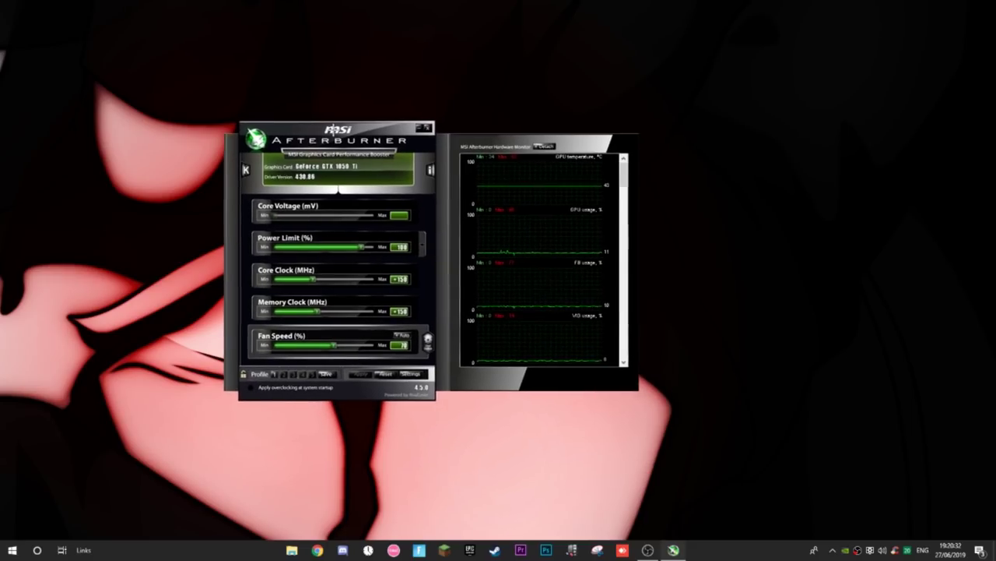
{"action": "left_click_drag", "start_coordinate": [322, 131], "coordinate": [317, 129]}
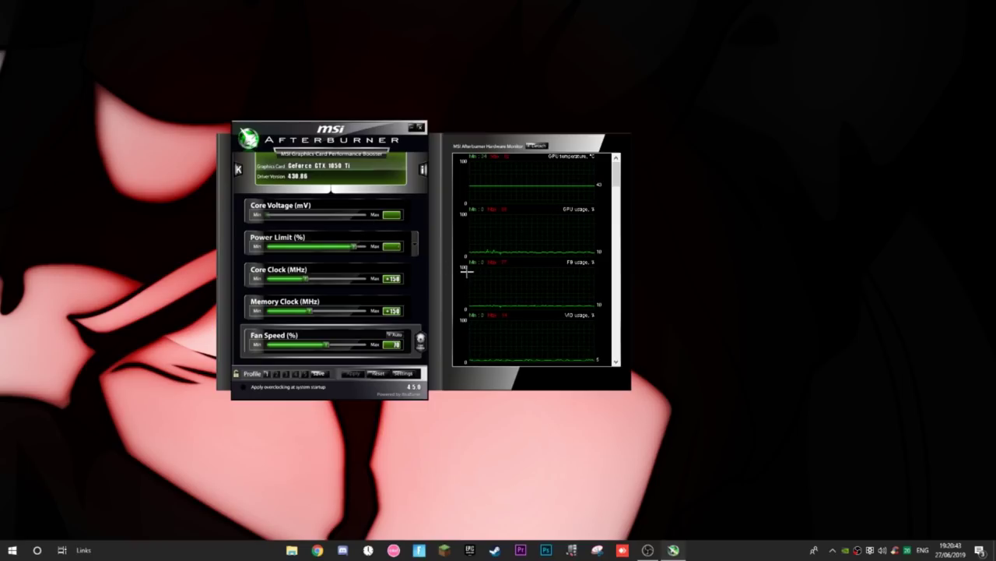
Set the core clock offset to +150 MHz and shift the MSI Afterburner window slightly.
{"action": "mouse_move", "coordinate": [466, 270]}
{"action": "left_click", "coordinate": [392, 278]}
{"action": "type", "text": "150"}
{"action": "key", "text": "Return"}
{"action": "left_click_drag", "start_coordinate": [367, 130], "coordinate": [372, 130]}
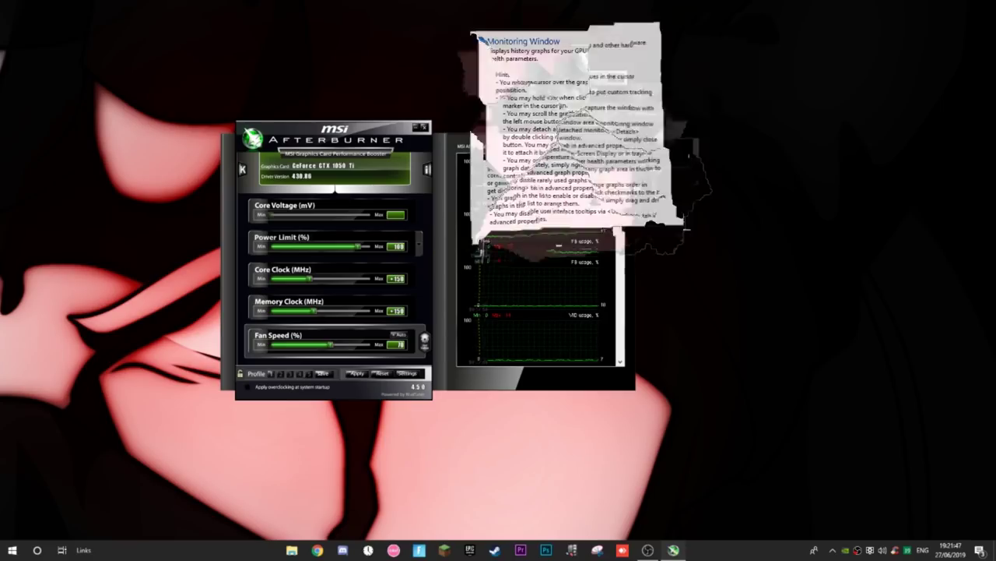
{"action": "left_click", "coordinate": [392, 277]}
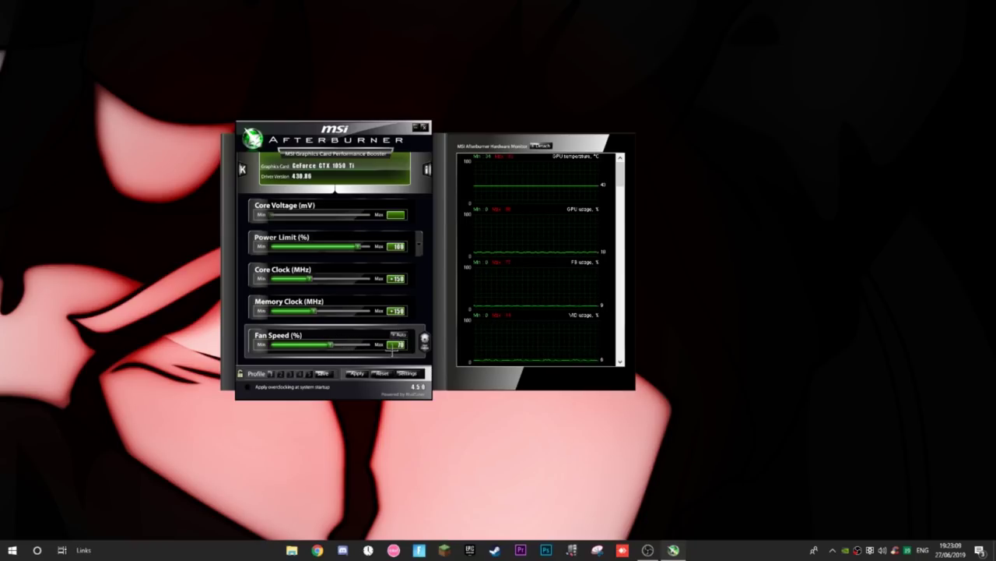
Select the fan speed value and turn on applying overclocking at system startup.
{"action": "left_click", "coordinate": [399, 344]}
{"action": "left_click_drag", "start_coordinate": [330, 130], "coordinate": [326, 133]}
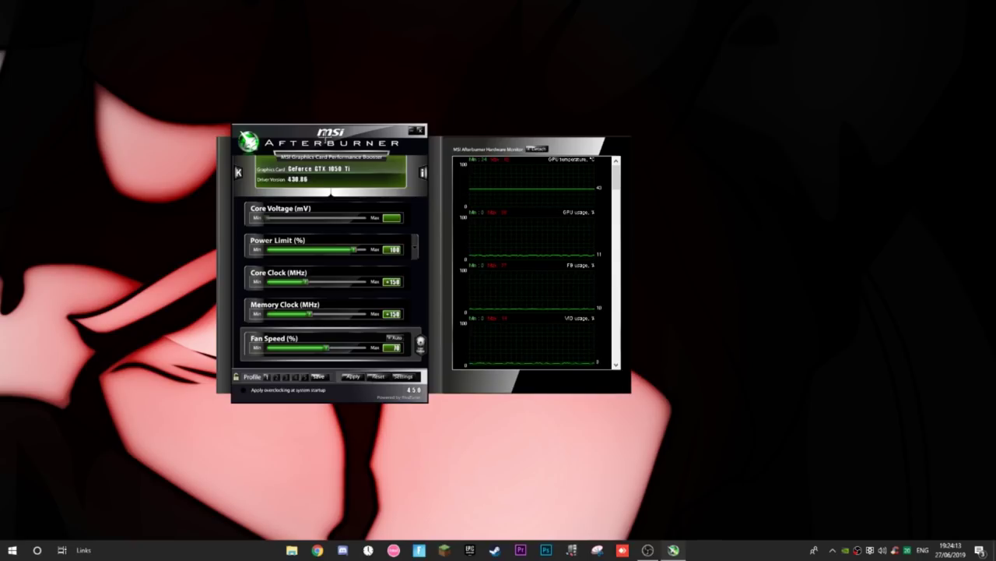
{"action": "left_click_drag", "start_coordinate": [318, 134], "coordinate": [295, 125]}
{"action": "left_click", "coordinate": [217, 386]}
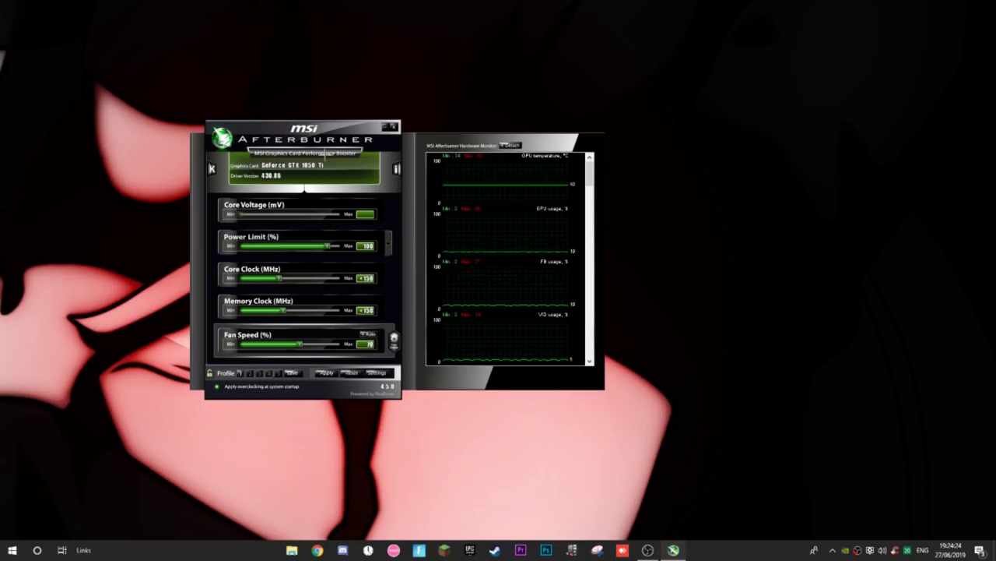
Reposition the MSI Afterburner window on the desktop and glance at the hidden background apps.
{"action": "left_click_drag", "start_coordinate": [325, 155], "coordinate": [274, 152]}
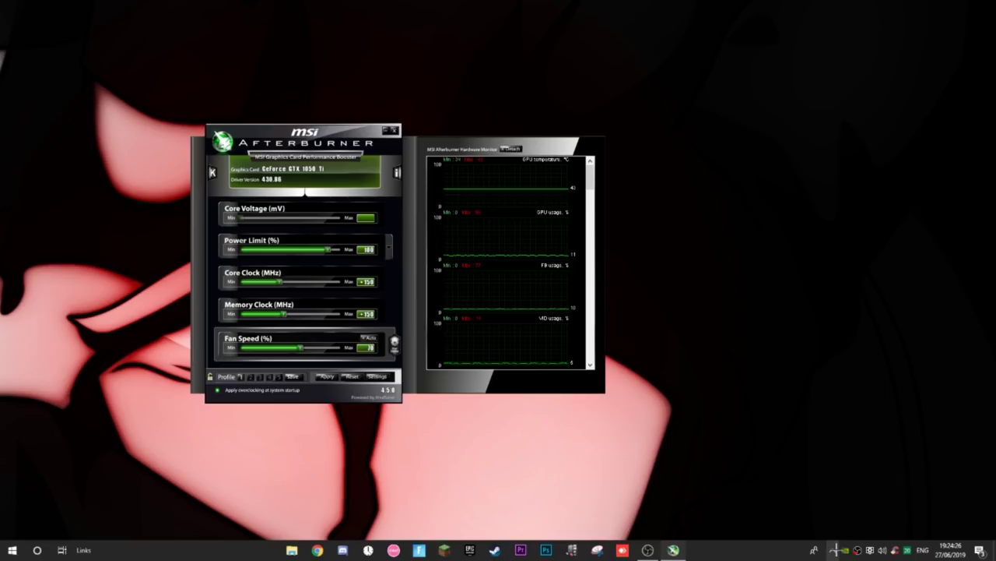
{"action": "left_click", "coordinate": [833, 549]}
{"action": "left_click", "coordinate": [833, 550]}
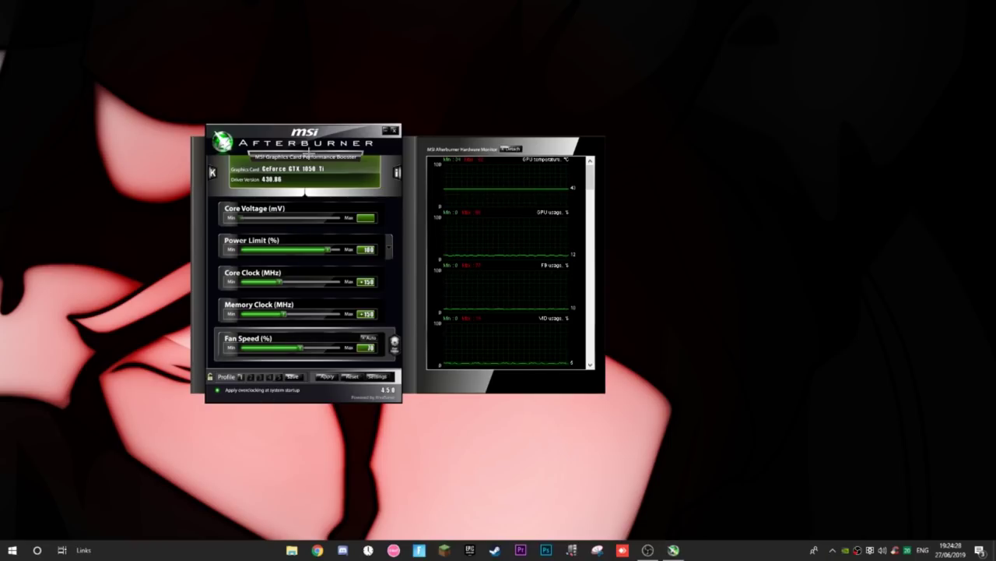
{"action": "left_click_drag", "start_coordinate": [473, 236], "coordinate": [478, 229]}
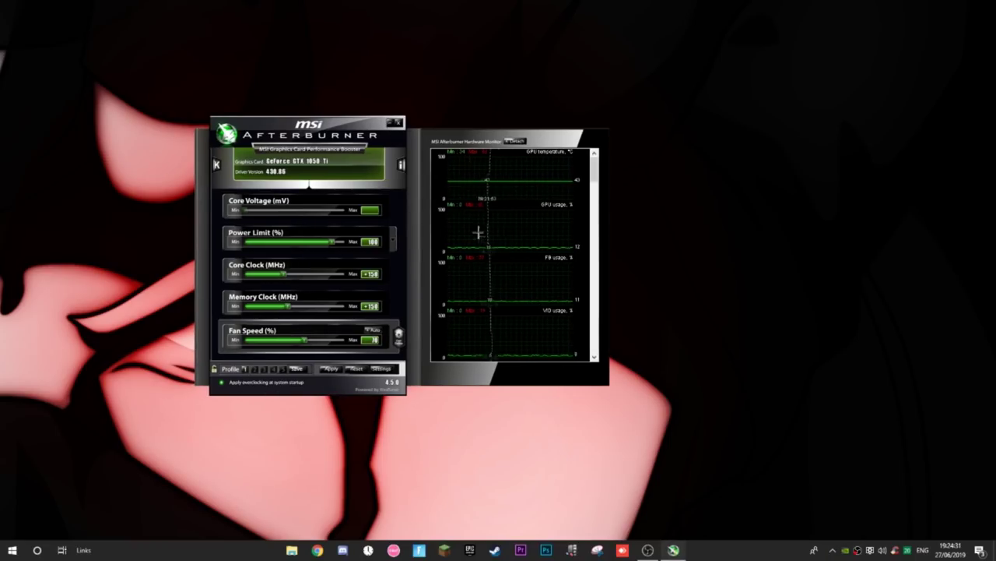
{"action": "left_click_drag", "start_coordinate": [346, 133], "coordinate": [419, 127]}
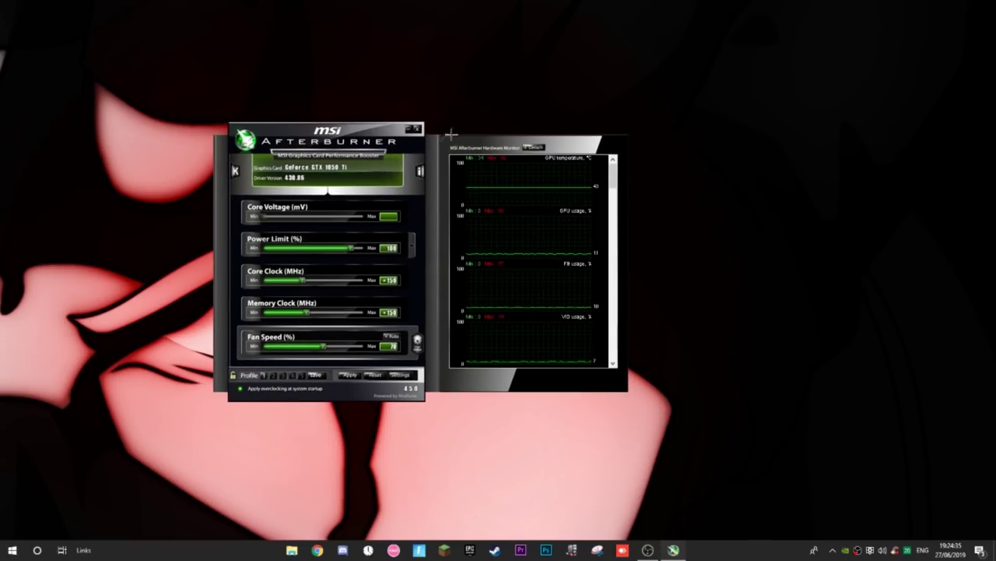
Minimize MSI Afterburner to the background and show its window again from the hidden background apps.
{"action": "left_click", "coordinate": [407, 127]}
{"action": "left_click", "coordinate": [832, 549]}
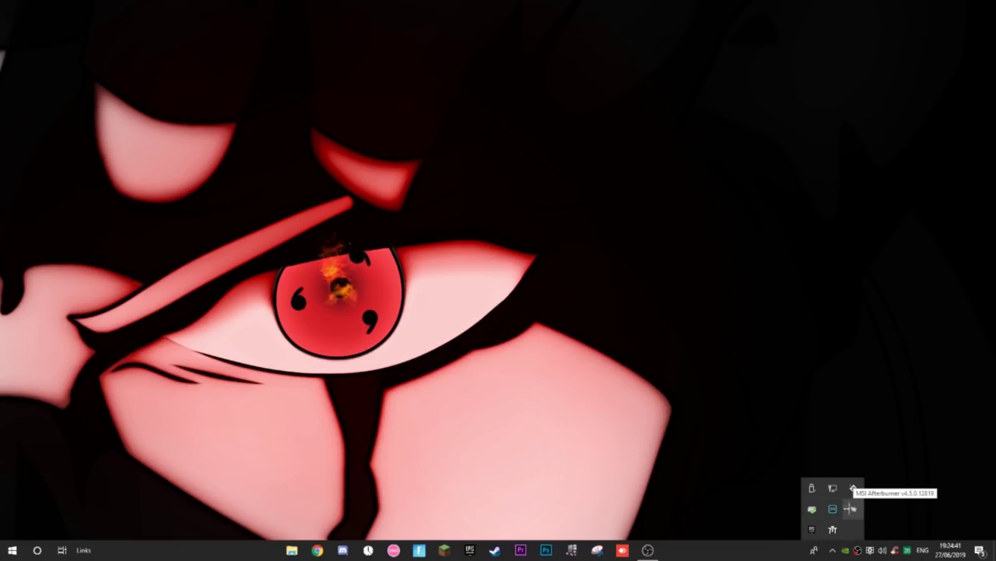
{"action": "left_click", "coordinate": [675, 482]}
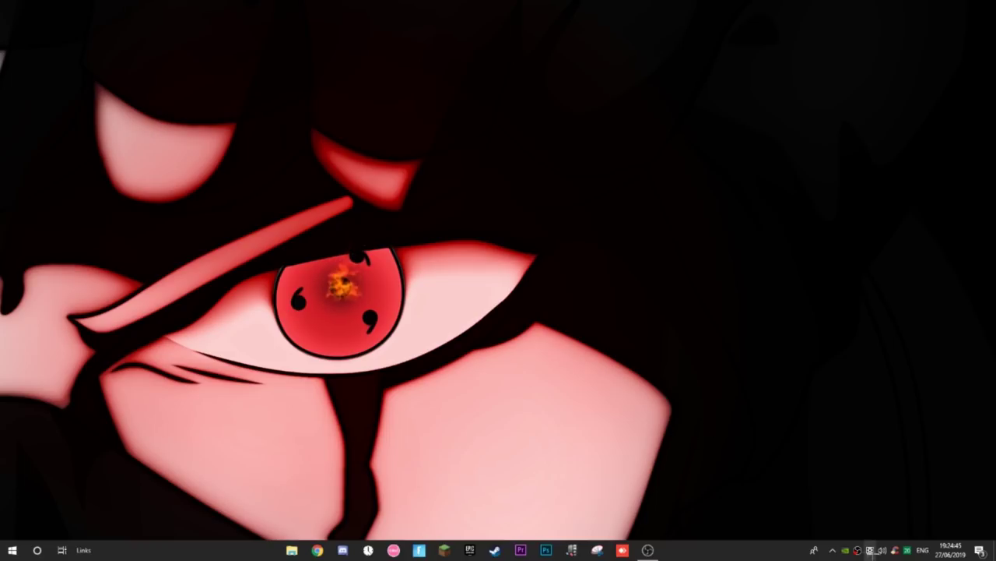
{"action": "left_click", "coordinate": [833, 549]}
{"action": "right_click", "coordinate": [854, 510]}
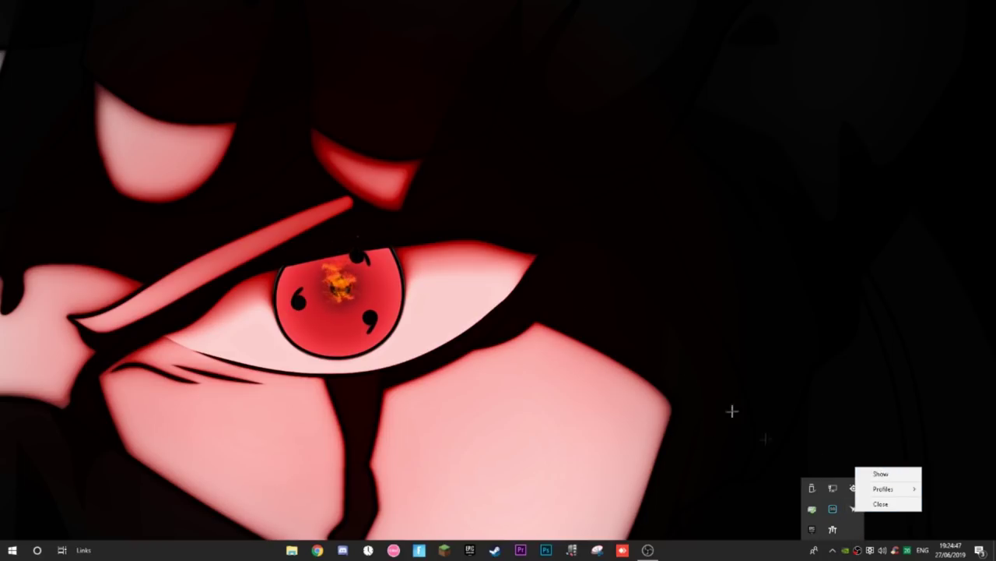
{"action": "left_click", "coordinate": [880, 473]}
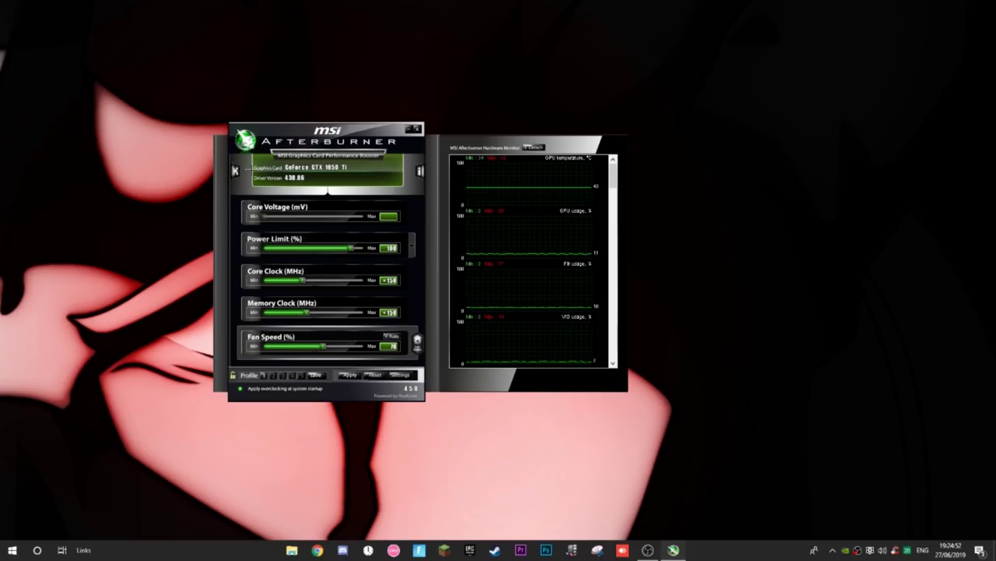
Minimize MSI Afterburner once more and examine its entry among the hidden background apps.
{"action": "left_click", "coordinate": [407, 130]}
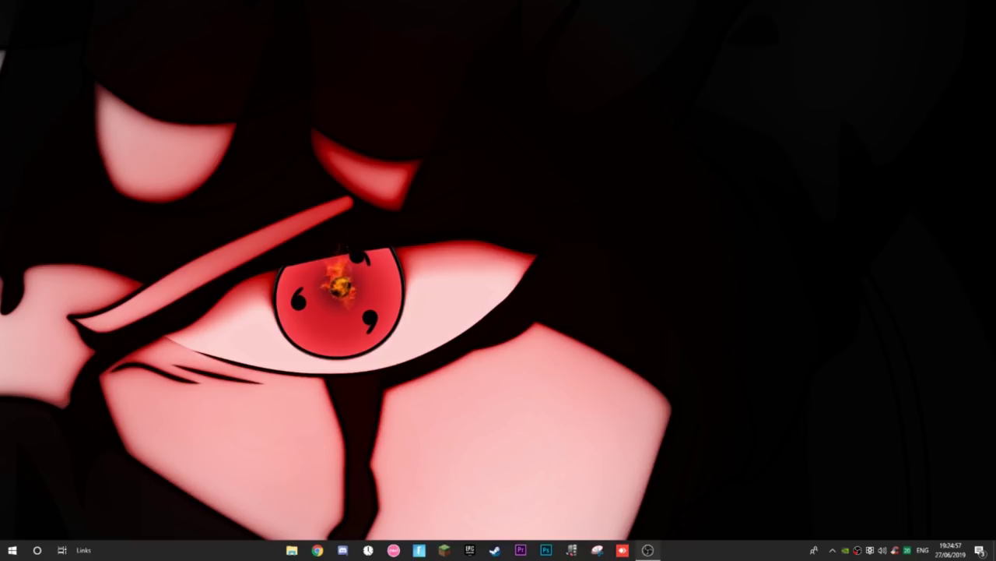
{"action": "left_click", "coordinate": [833, 549]}
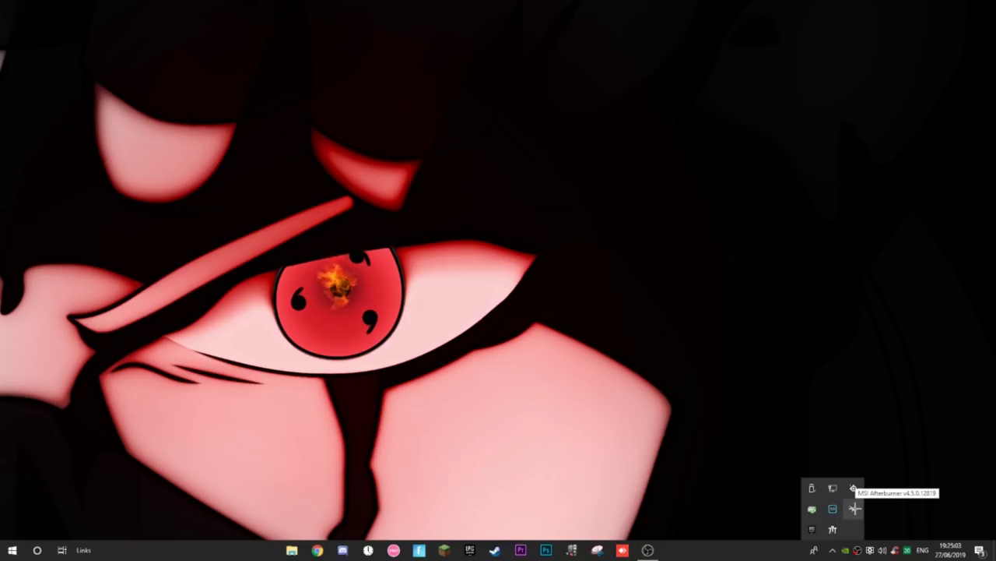
{"action": "right_click", "coordinate": [853, 507]}
{"action": "left_click", "coordinate": [830, 549]}
{"action": "left_click", "coordinate": [830, 549]}
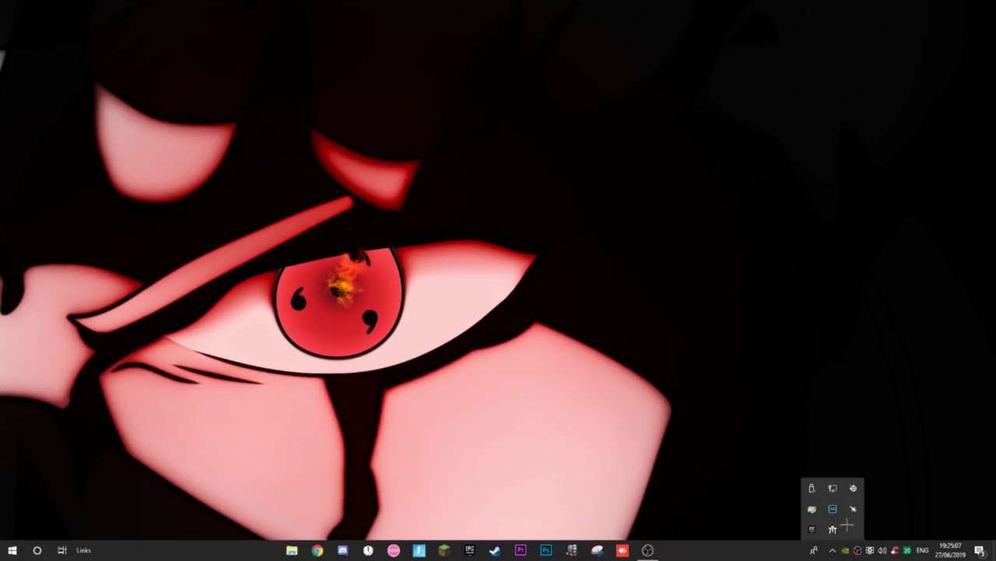
{"action": "left_click", "coordinate": [833, 550]}
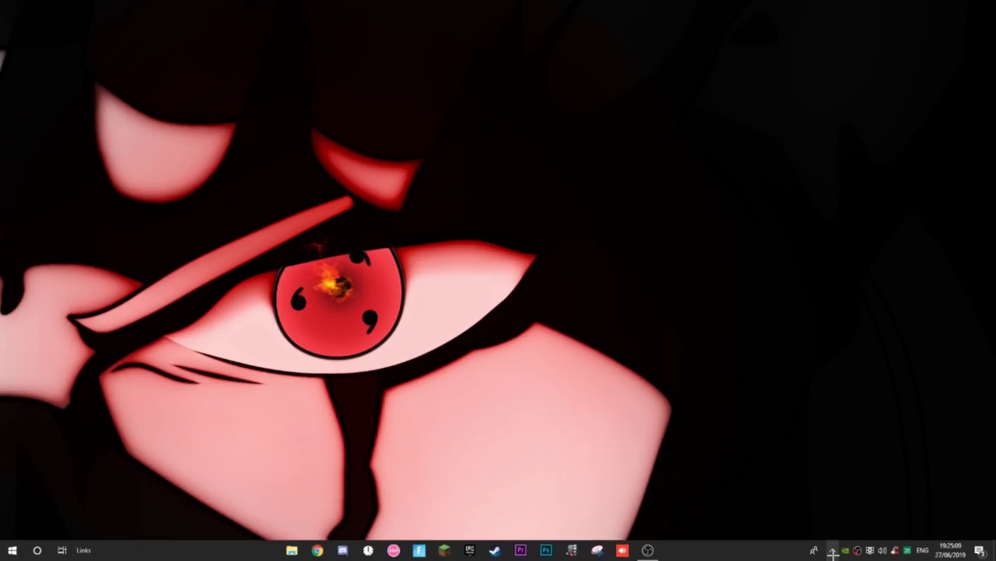
{"action": "left_click", "coordinate": [832, 550]}
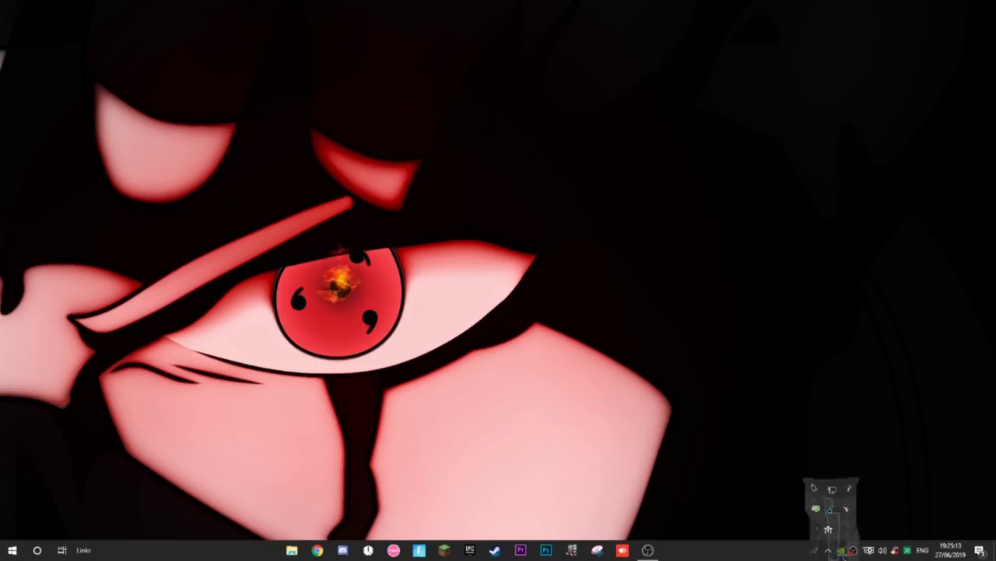
{"action": "left_click", "coordinate": [832, 550]}
{"action": "left_click", "coordinate": [833, 550]}
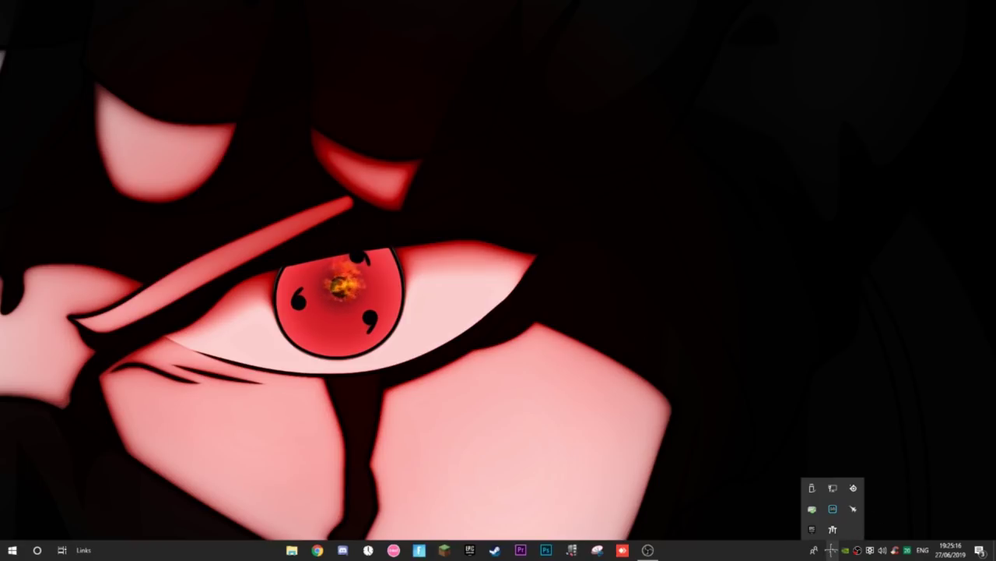
{"action": "left_click", "coordinate": [814, 550]}
{"action": "left_click", "coordinate": [830, 550]}
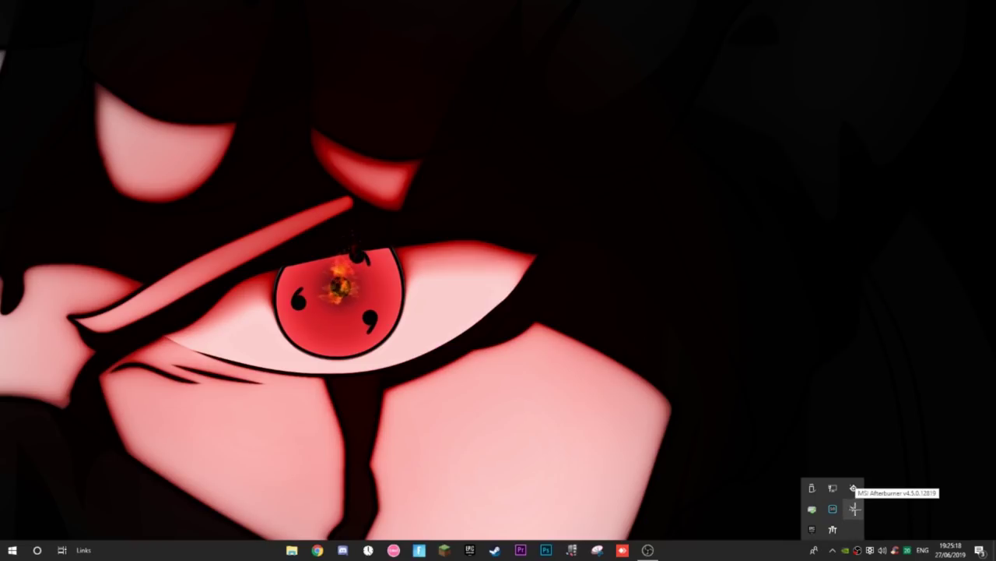
{"action": "left_click", "coordinate": [830, 550]}
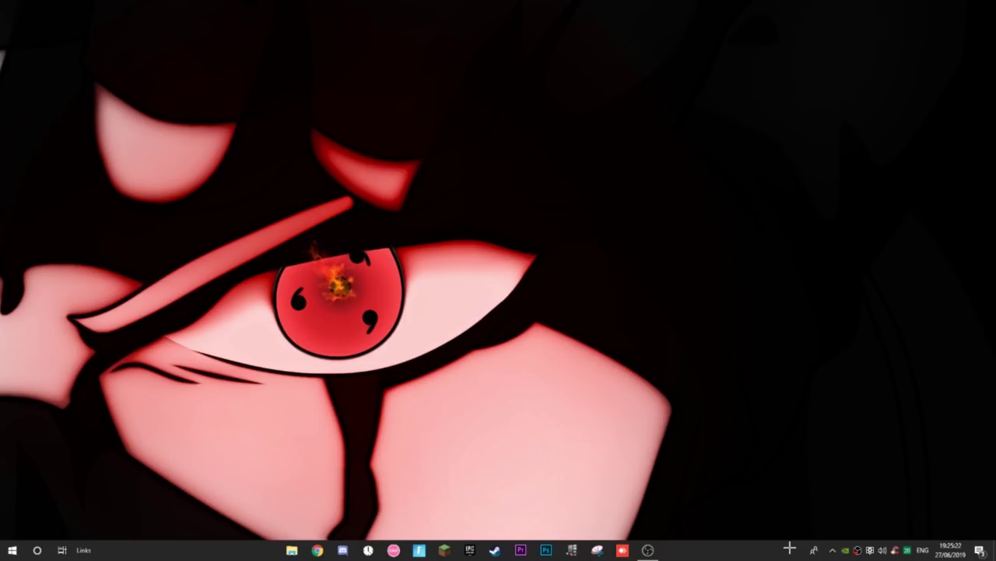
{"action": "left_click", "coordinate": [832, 549]}
{"action": "left_click", "coordinate": [831, 550]}
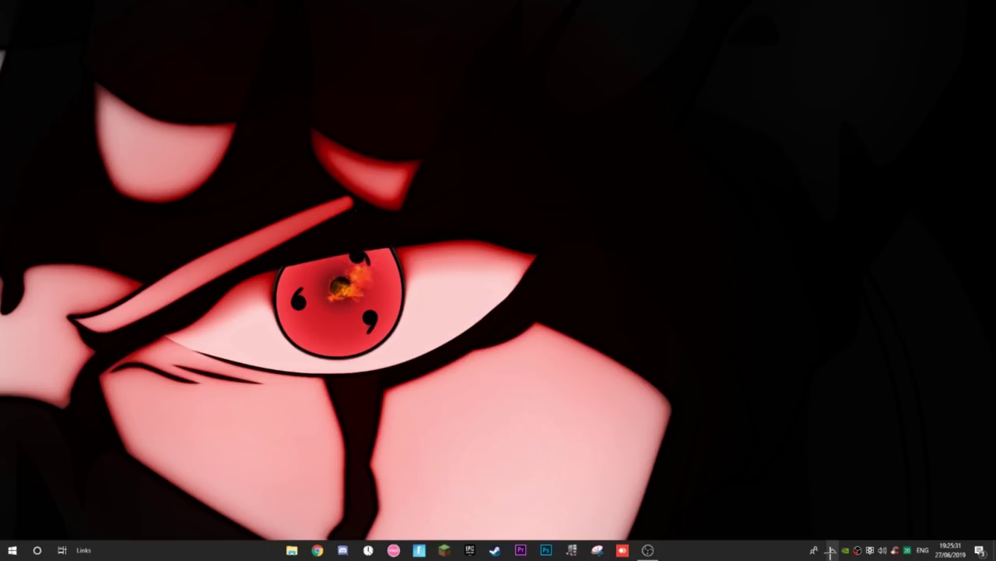
{"action": "left_click", "coordinate": [832, 549]}
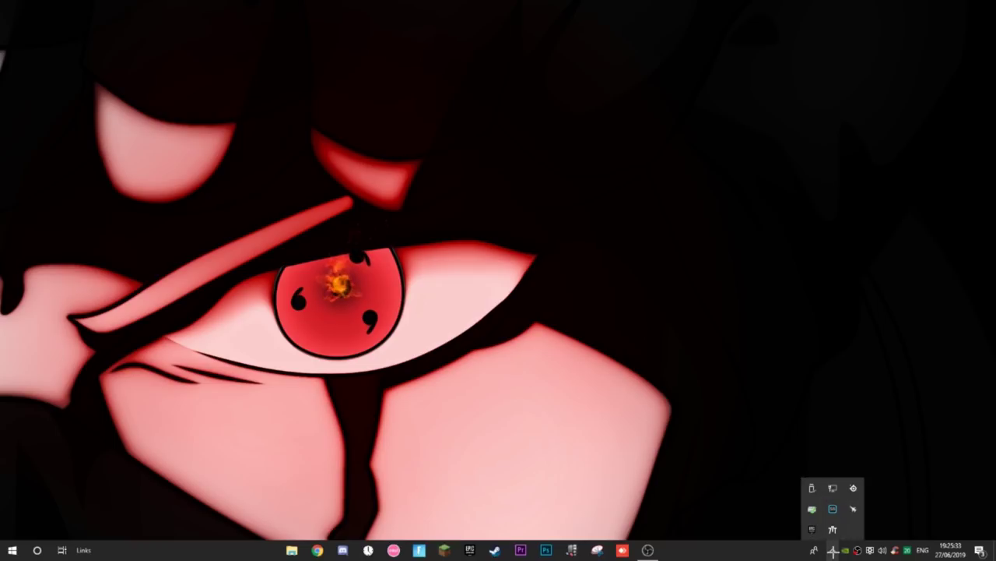
{"action": "left_click", "coordinate": [833, 549]}
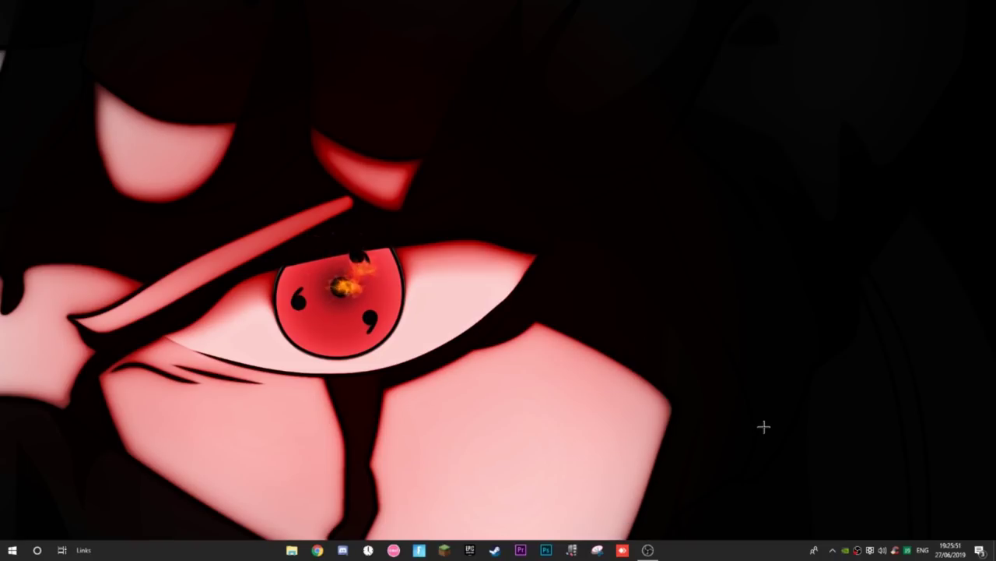
Reopen MSI Afterburner through its background entry's Show option and minimize the window again.
{"action": "left_click", "coordinate": [833, 550]}
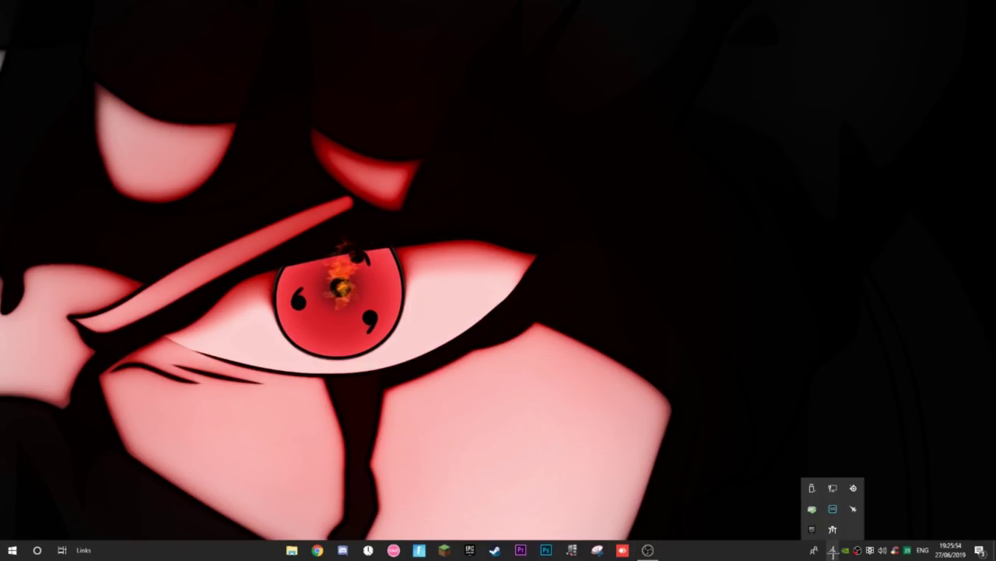
{"action": "left_click", "coordinate": [847, 551]}
{"action": "left_click", "coordinate": [832, 549]}
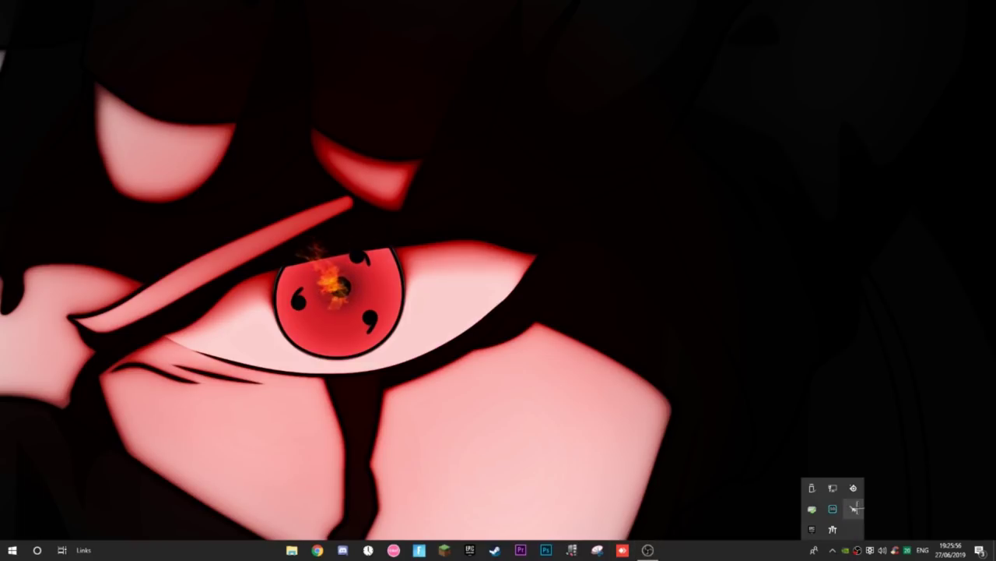
{"action": "right_click", "coordinate": [851, 507]}
{"action": "left_click", "coordinate": [886, 470]}
{"action": "left_click", "coordinate": [878, 93]}
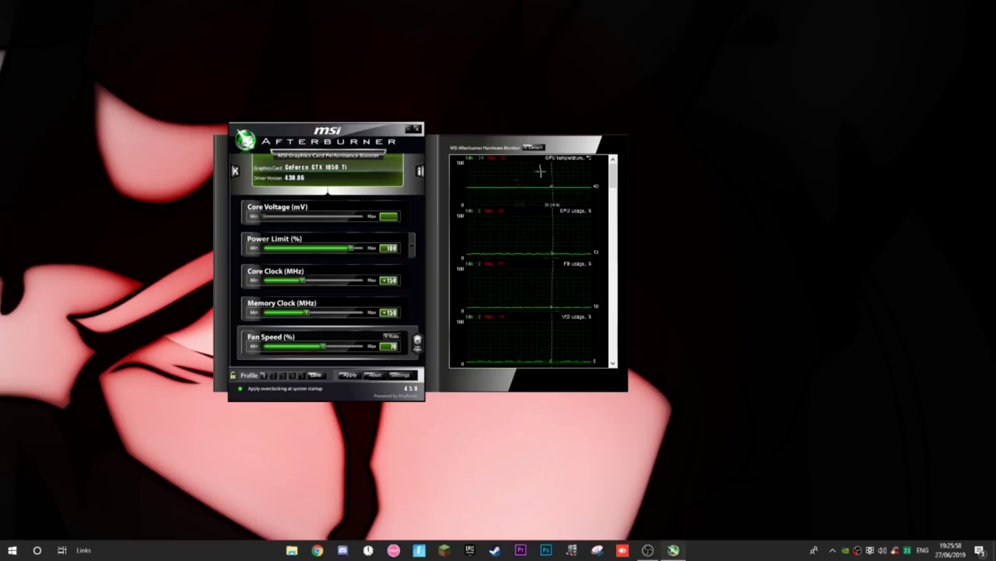
{"action": "left_click", "coordinate": [412, 128]}
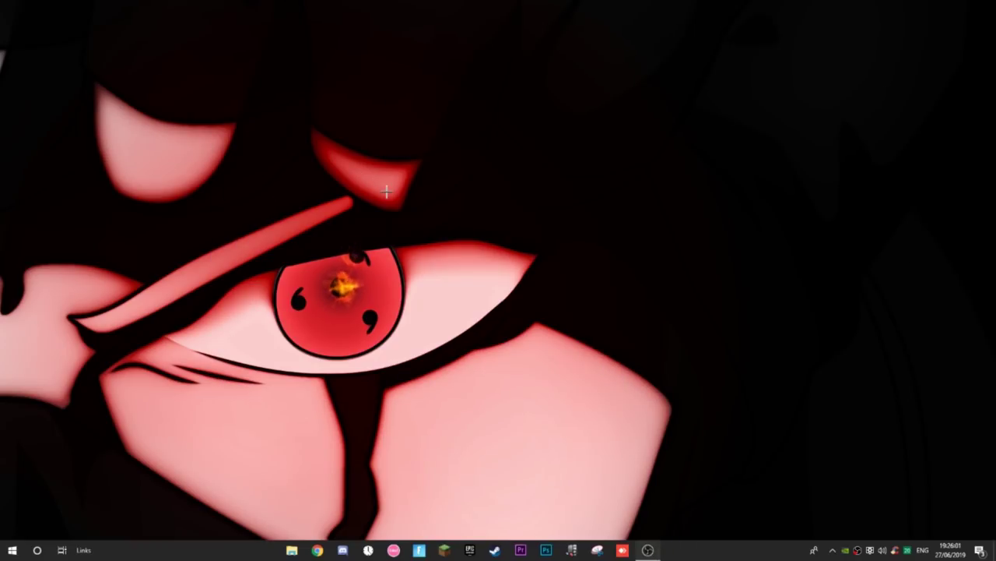